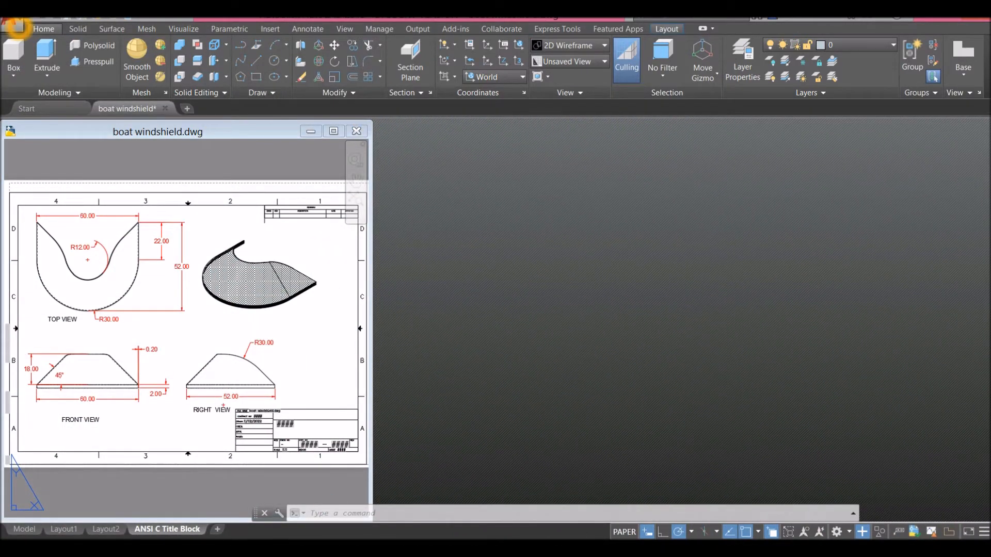
Step: Create a new drawing from the acad3D template
click(16, 25)
click(49, 83)
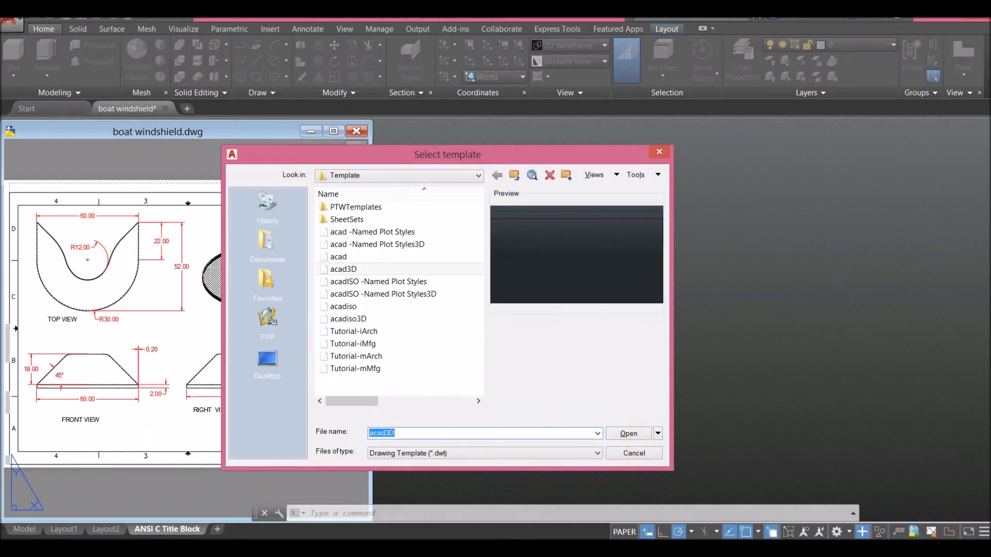
click(376, 268)
click(366, 269)
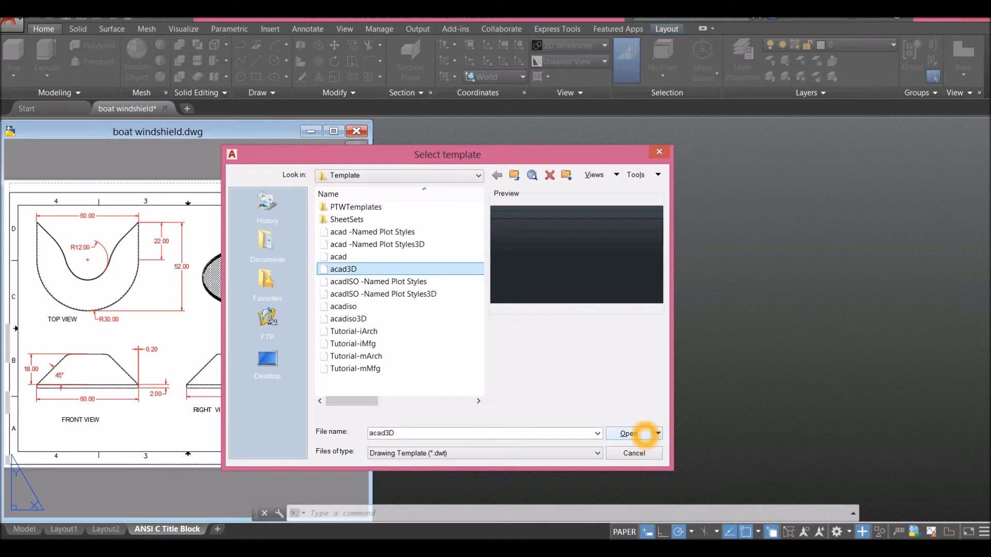
click(639, 434)
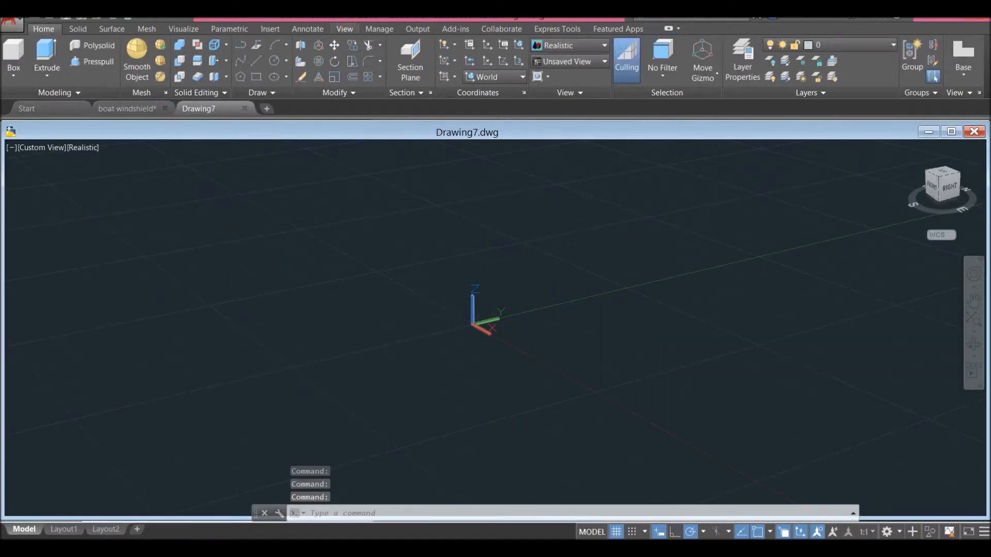
Step: Tile the two drawings vertically with boat windshield.dwg on the left, and widen the new drawing's window
click(344, 28)
click(603, 61)
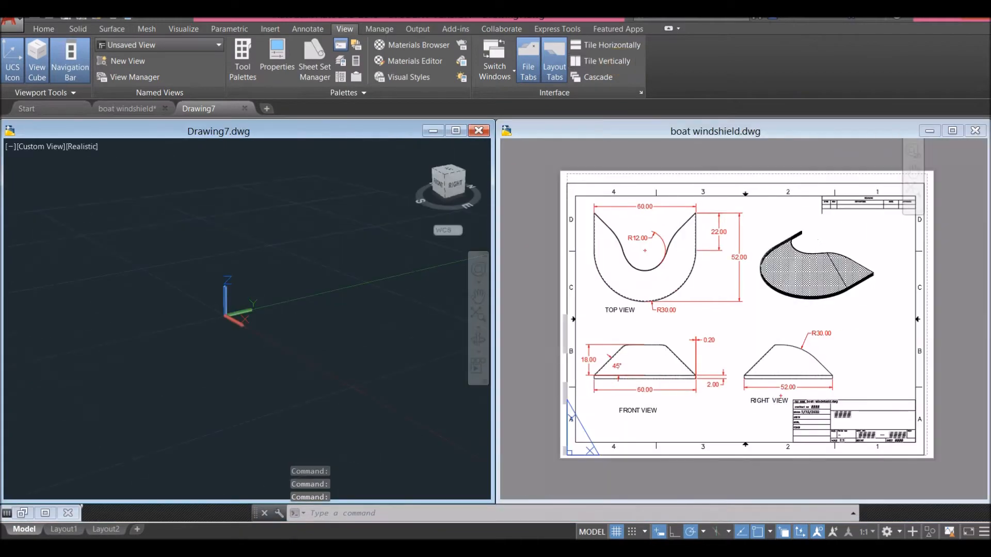
click(578, 134)
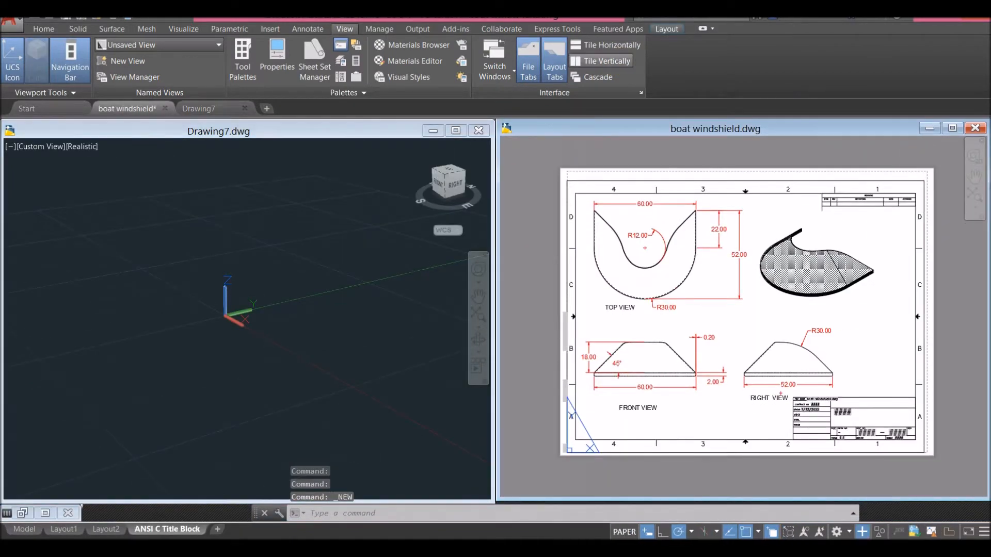
click(602, 61)
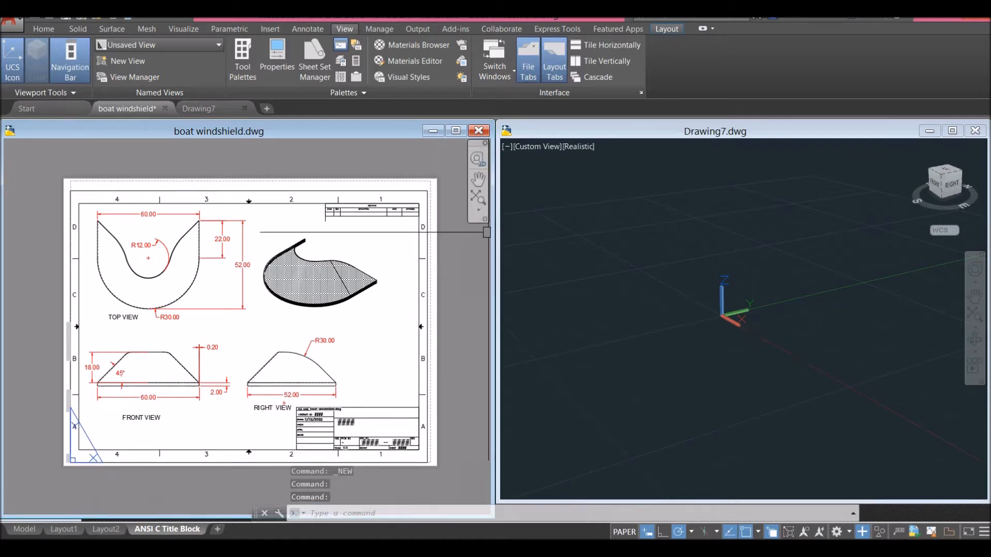
drag(494, 235, 419, 239)
drag(498, 254, 425, 265)
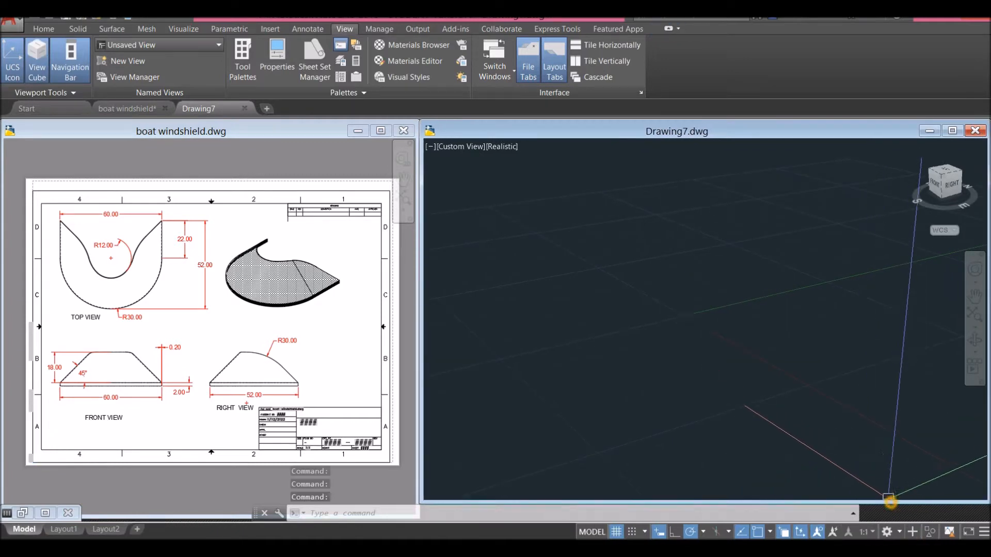
Step: Set the new drawing's viewport to parallel projection and the Top view
click(887, 532)
click(977, 219)
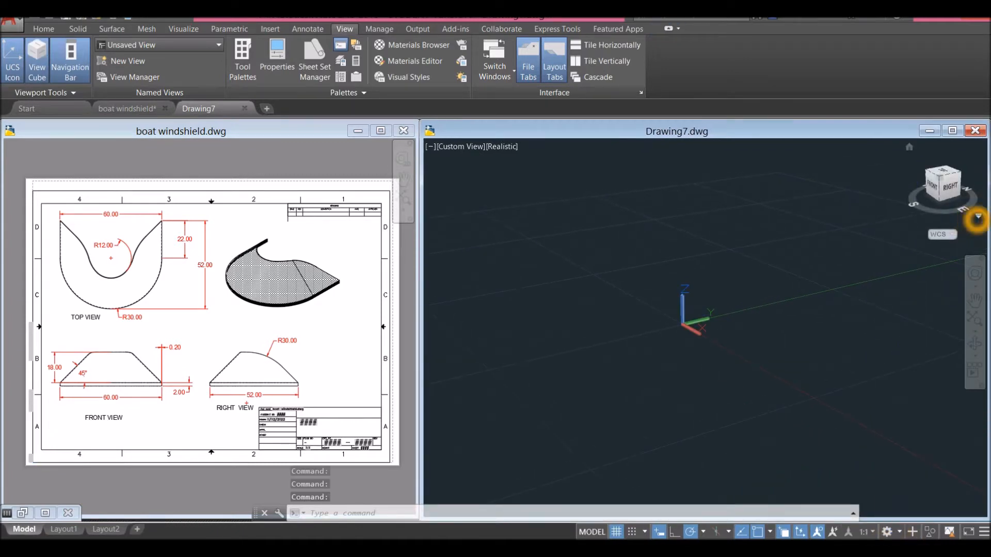
click(978, 217)
click(908, 239)
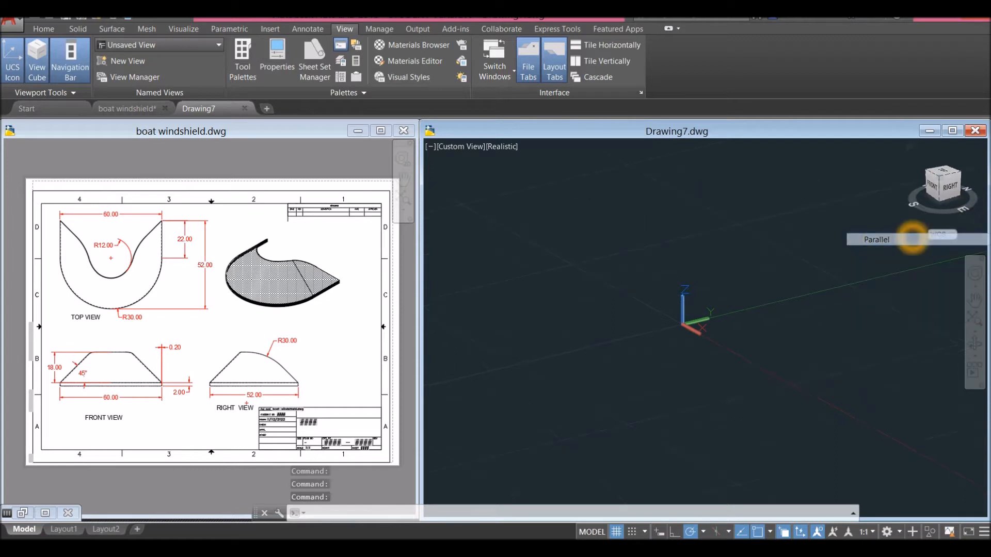
click(461, 147)
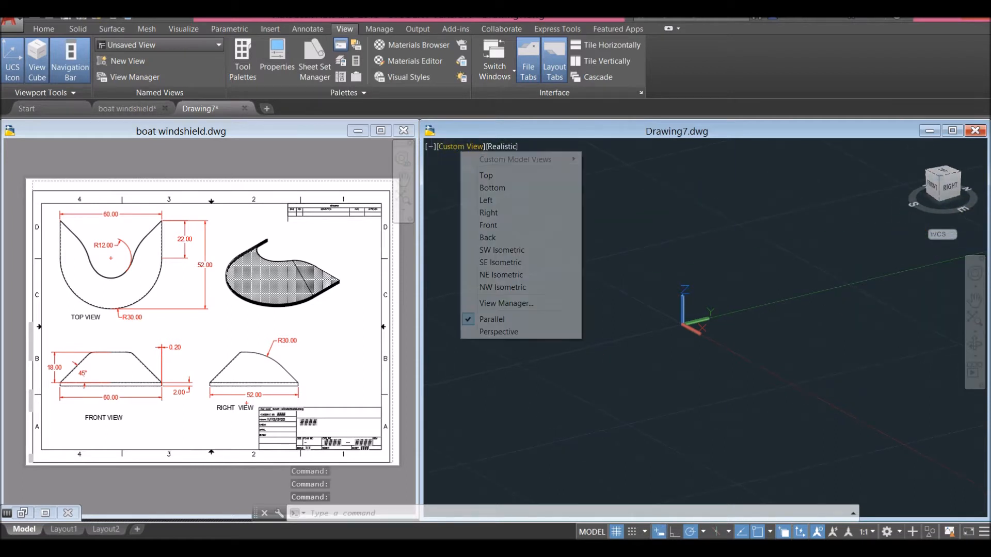
click(483, 176)
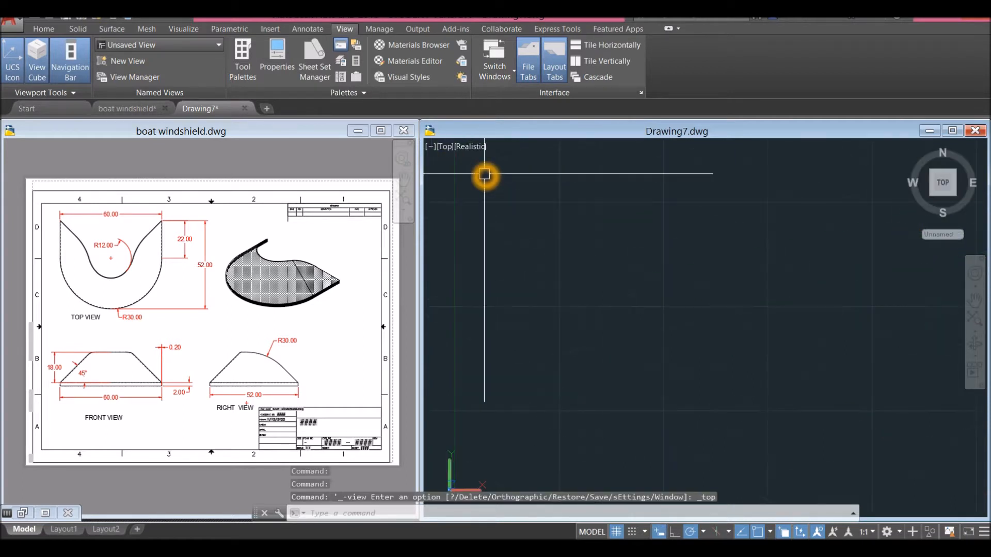
Step: Move the TOP VIEW label in the boat windshield layout slightly down and right, beneath the R30.00 dimension
click(103, 289)
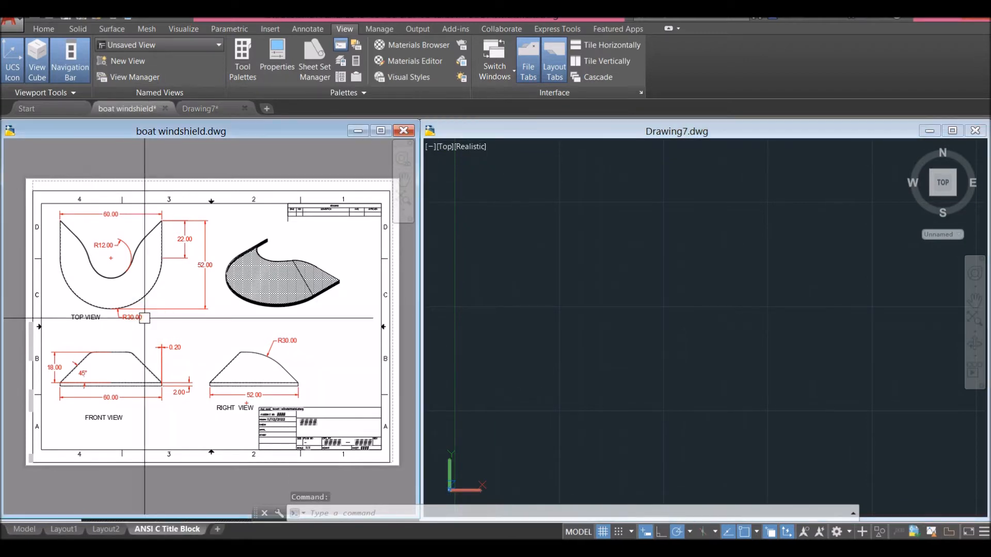
scroll(105, 299, up, 2)
middle_drag(158, 298, 230, 303)
click(153, 333)
click(153, 333)
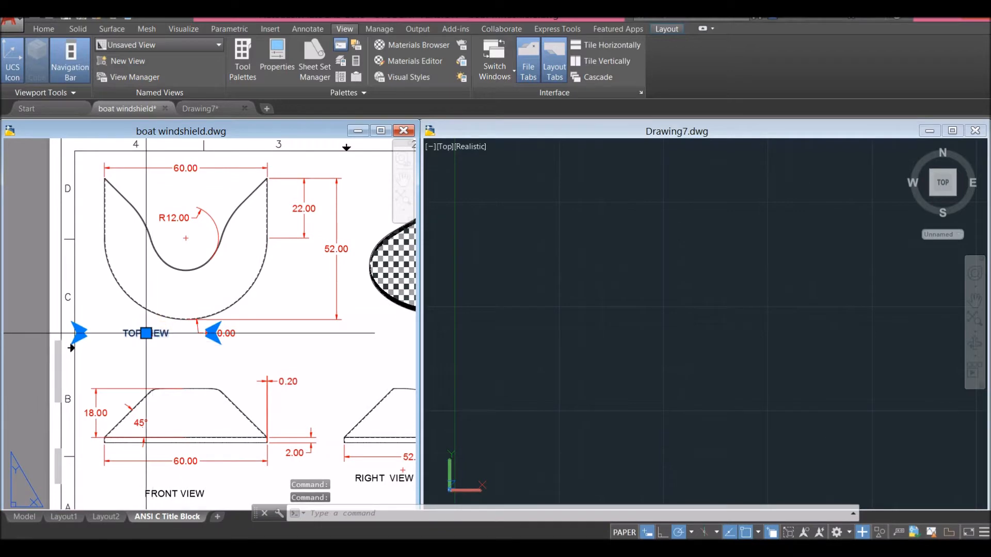
click(176, 344)
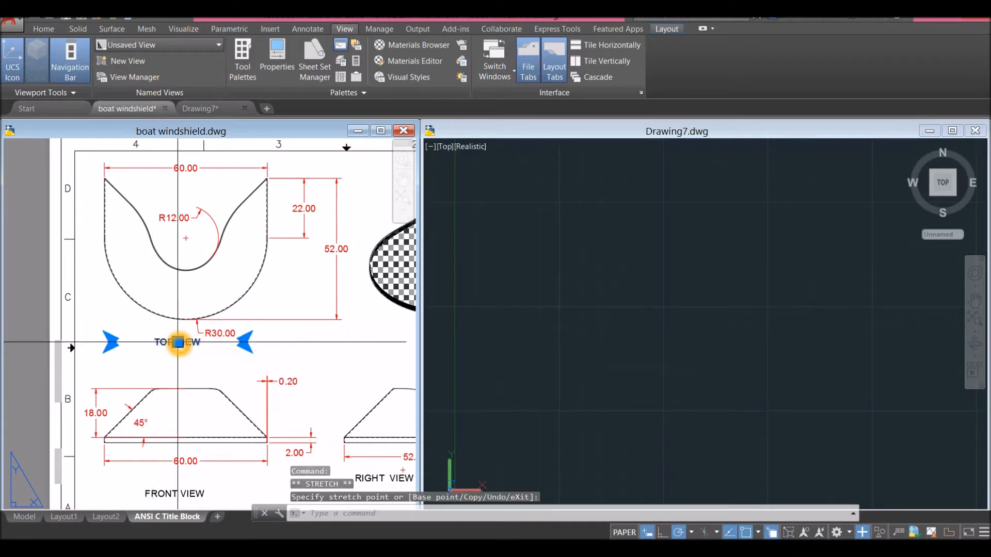
Step: Draw a circle with a radius of 30 in the new drawing
click(570, 248)
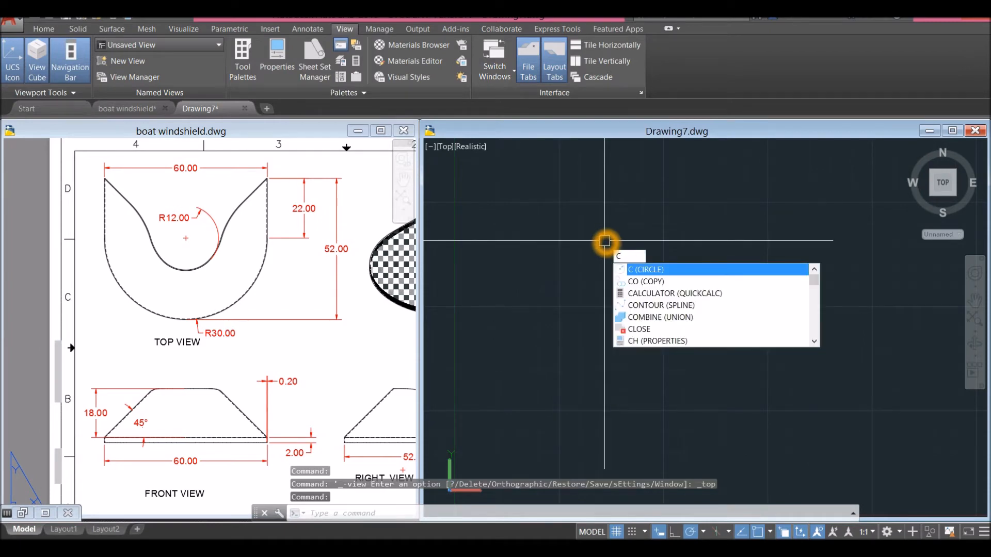
key(Return)
scroll(602, 253, down, 5)
middle_drag(601, 256, 492, 355)
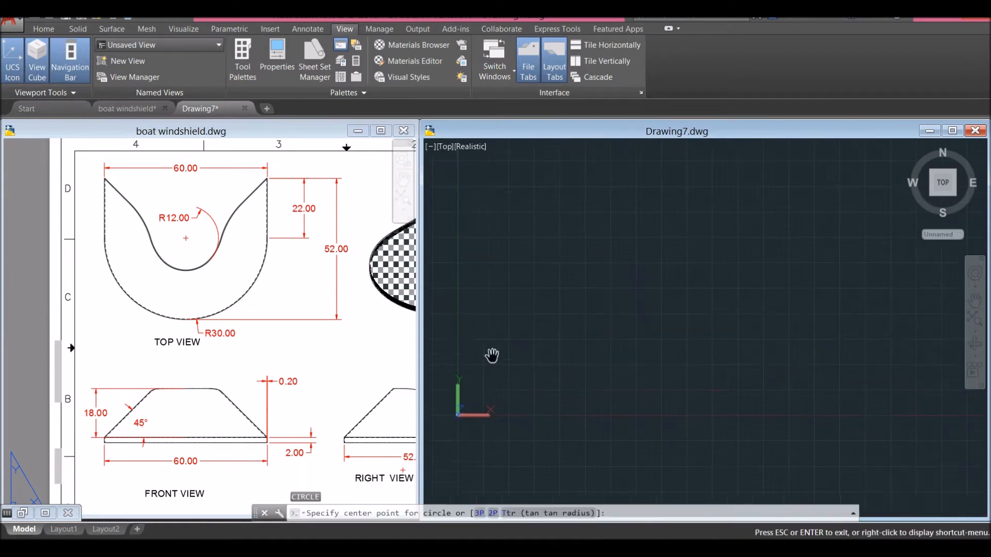
click(632, 258)
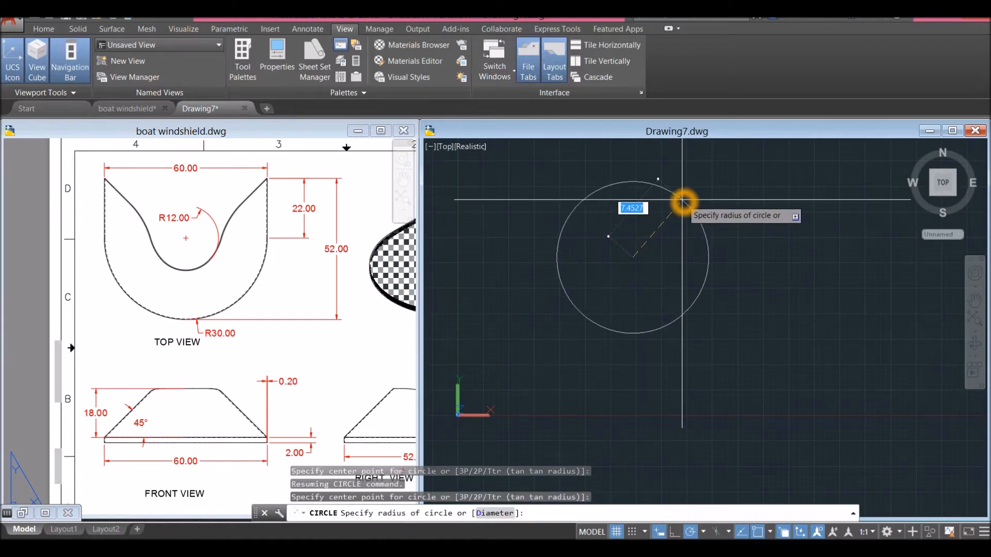
key(Return)
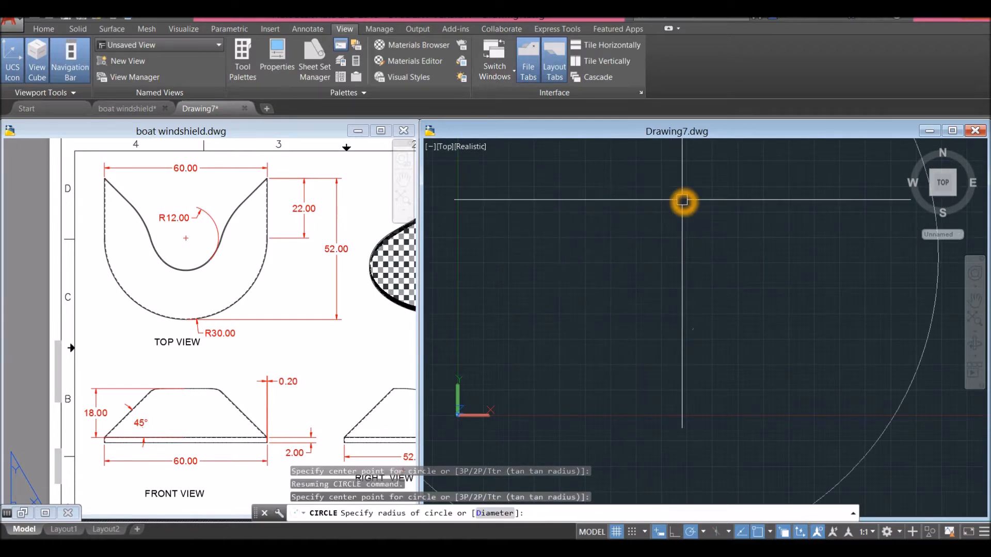
scroll(677, 223, down, 6)
middle_drag(676, 223, 553, 300)
Step: Move the circle by its centre up and to the right, clear of the origin
click(599, 265)
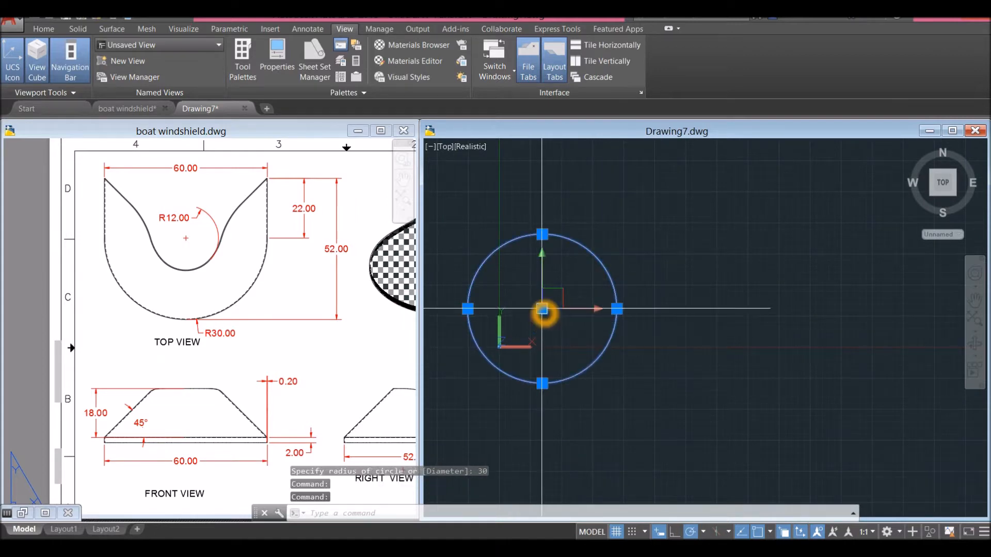
click(541, 309)
click(722, 227)
middle_drag(593, 312, 514, 371)
scroll(564, 328, down, 2)
key(Escape)
Step: Examine the top view in the reference sheet, including its dimensions and the upper-right corner of the windshield outline
click(215, 321)
scroll(215, 321, up, 2)
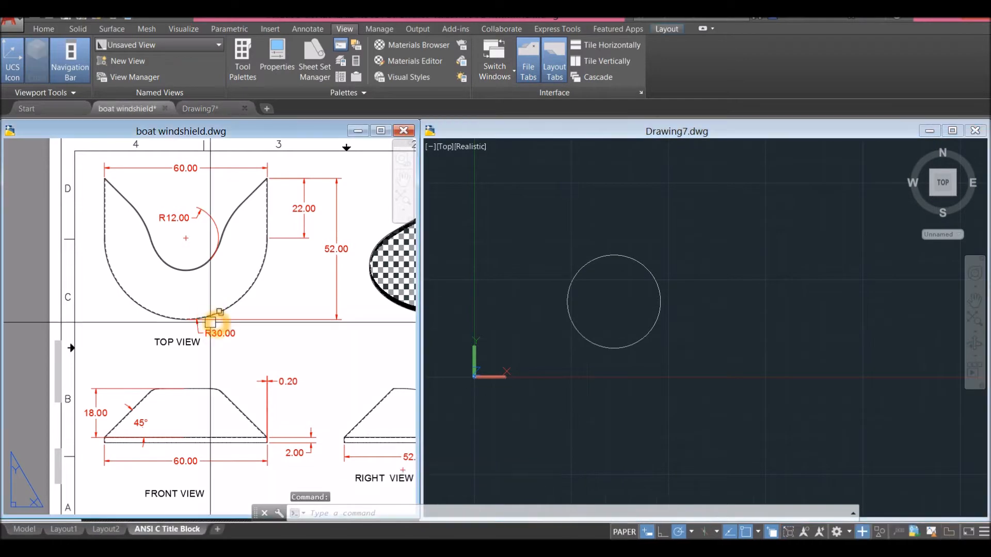
scroll(215, 321, down, 2)
middle_drag(215, 321, 178, 362)
scroll(172, 372, down, 2)
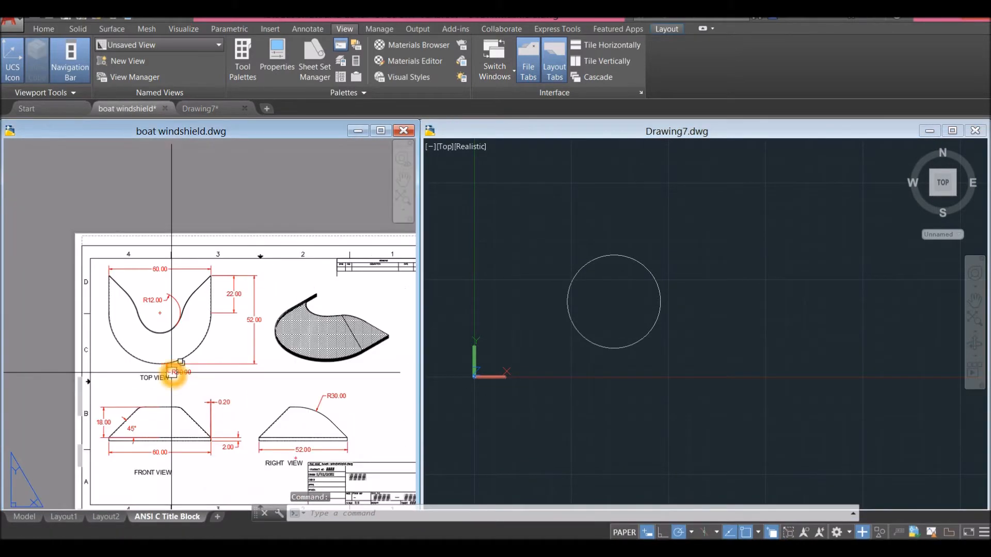
scroll(211, 276, up, 8)
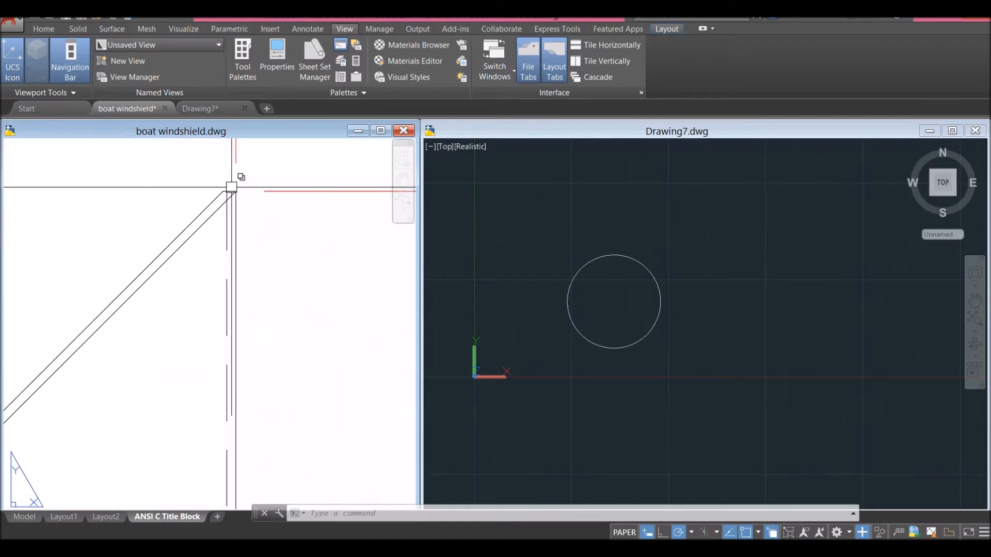
scroll(230, 202, down, 4)
scroll(232, 202, down, 6)
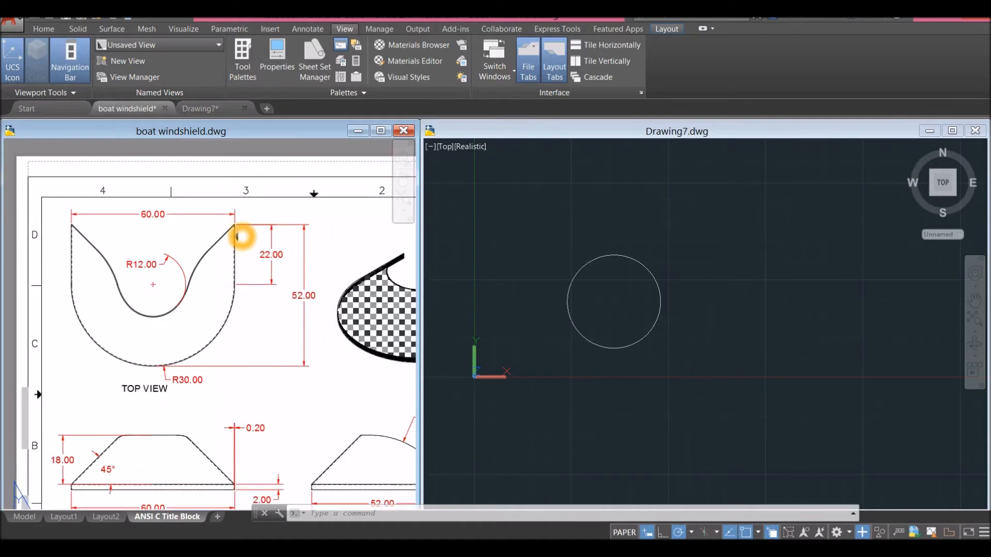
Step: Draw a 52-unit line straight up from the circle's bottom quadrant, continued by a horizontal line to the right past the circle
click(615, 204)
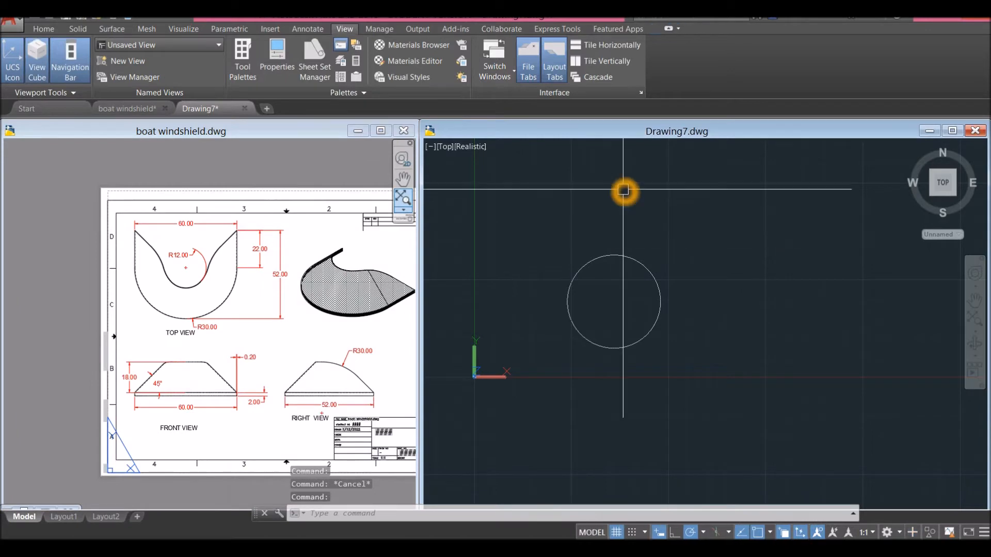
key(Return)
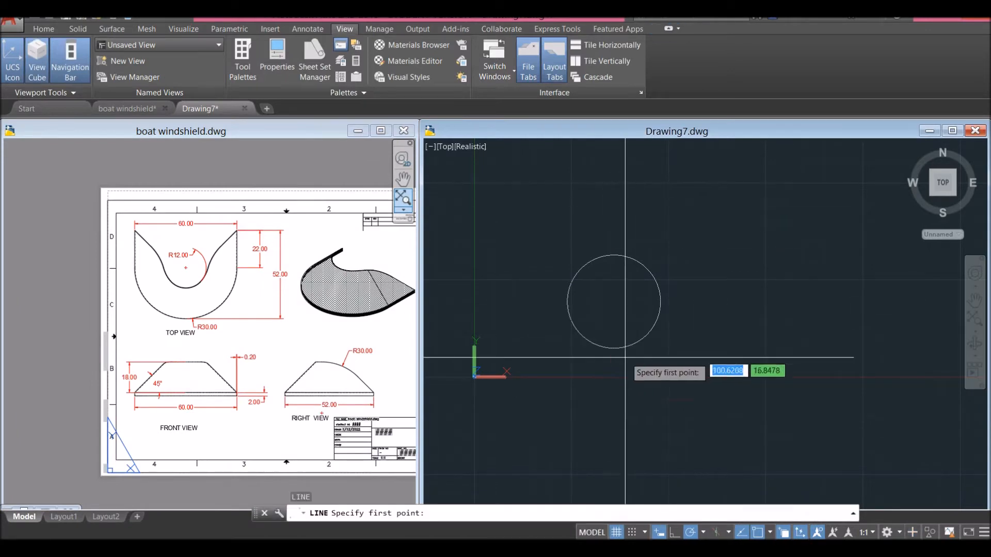
click(615, 349)
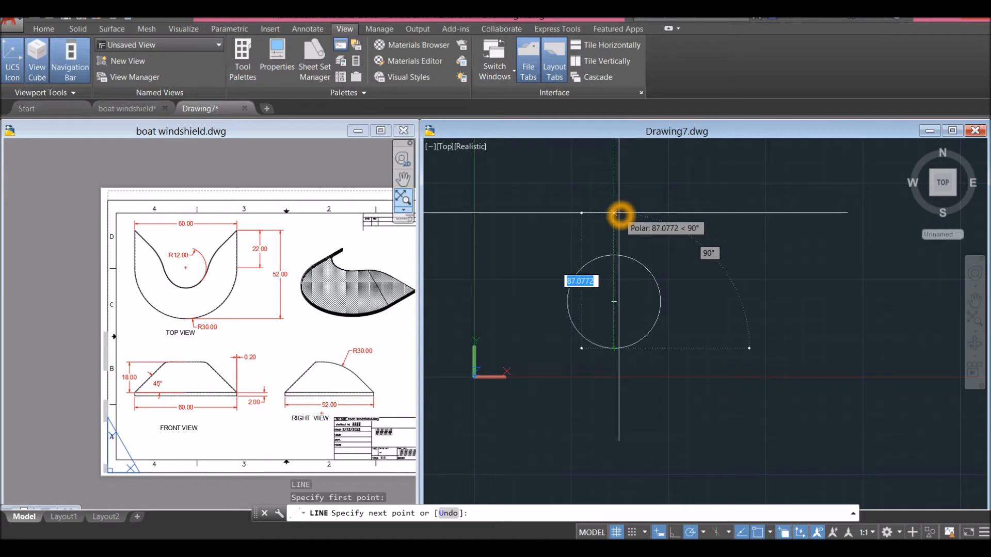
text(52)
key(Return)
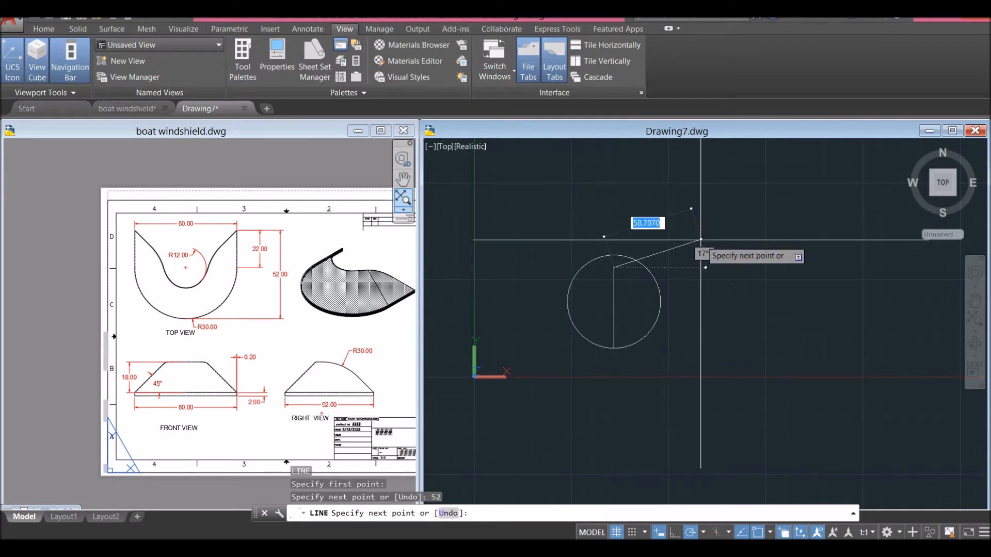
click(762, 267)
right_click(761, 216)
click(779, 225)
scroll(636, 293, up, 3)
middle_drag(639, 292, 635, 301)
text(TR)
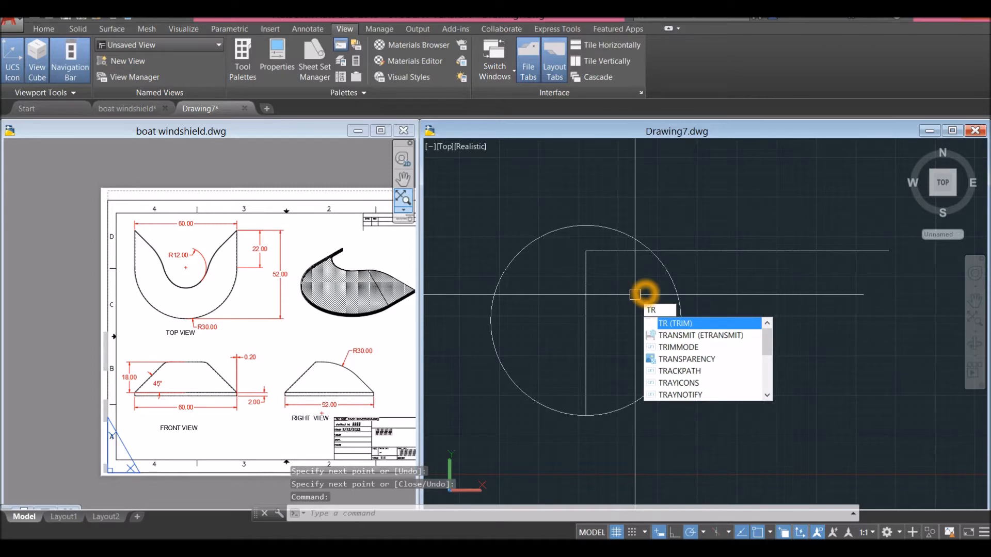
key(Return)
key(Return)
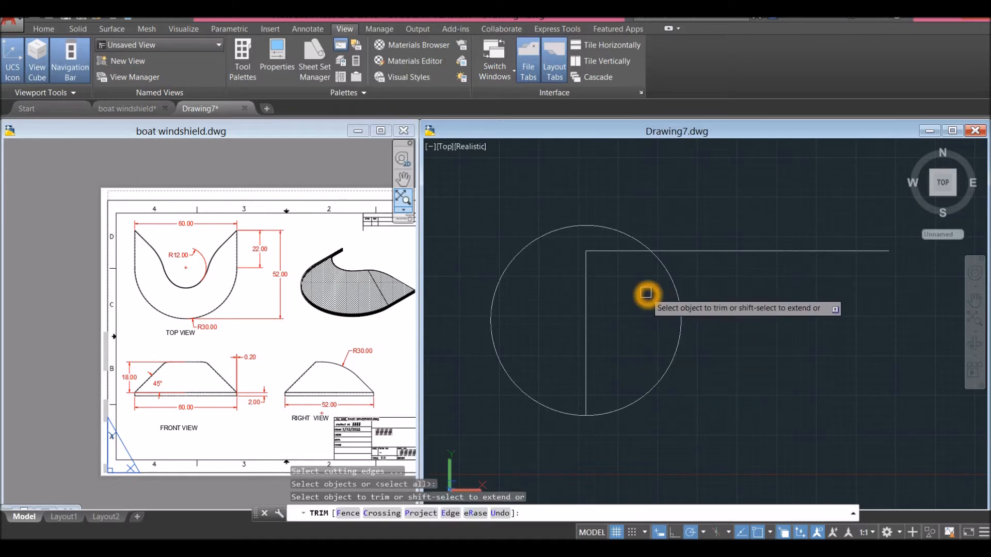
key(Escape)
Step: Draw a vertical line from the circle's right quadrant up to the horizontal line
text(l)
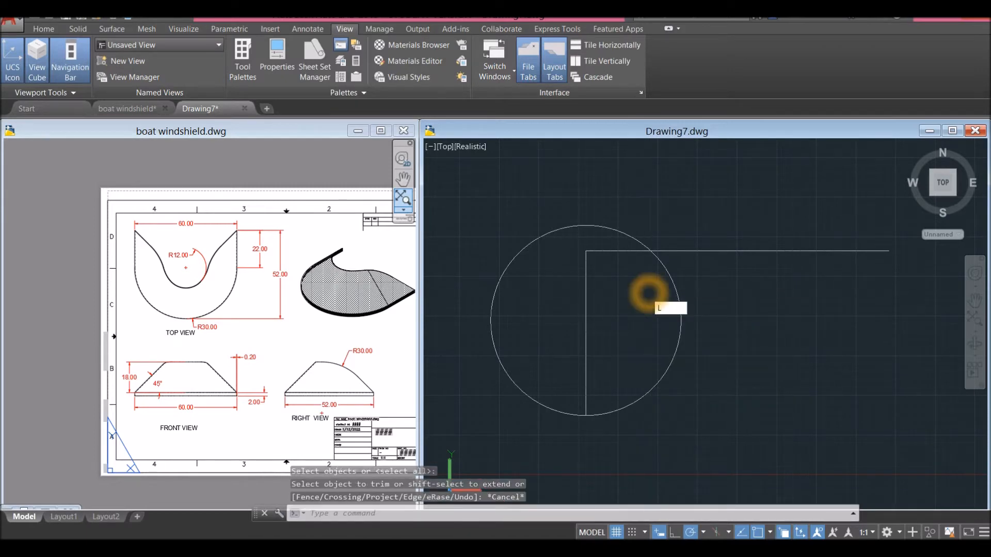
key(Return)
click(682, 320)
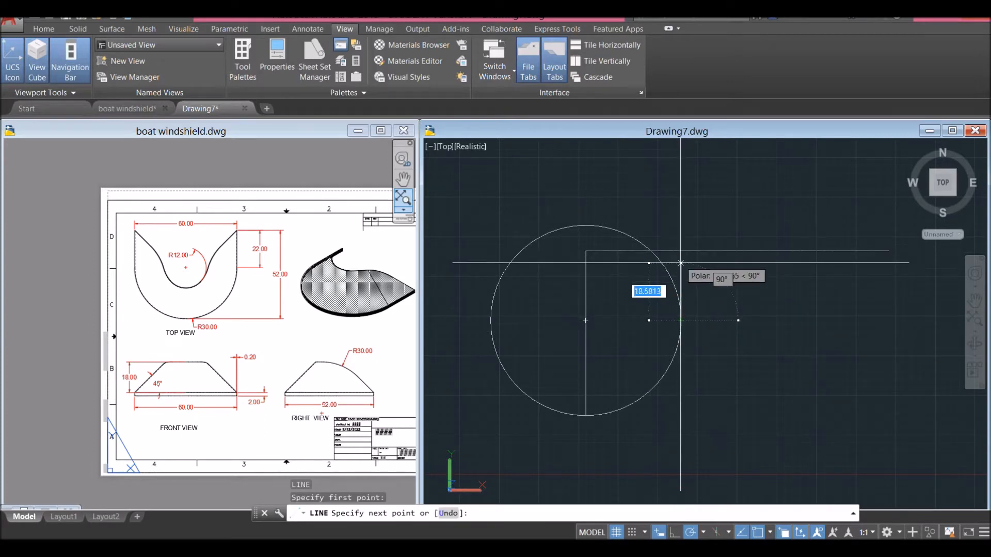
click(681, 251)
right_click(712, 219)
click(712, 218)
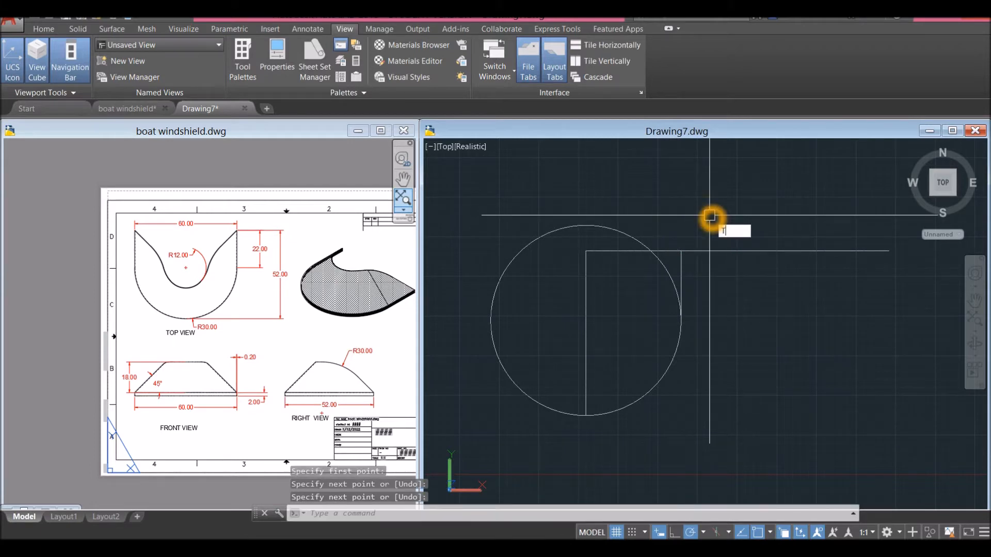
Step: Trim the circle and the overhanging horizontal line, leaving a closed right-half profile with the lower-right quarter arc
key(Return)
key(Return)
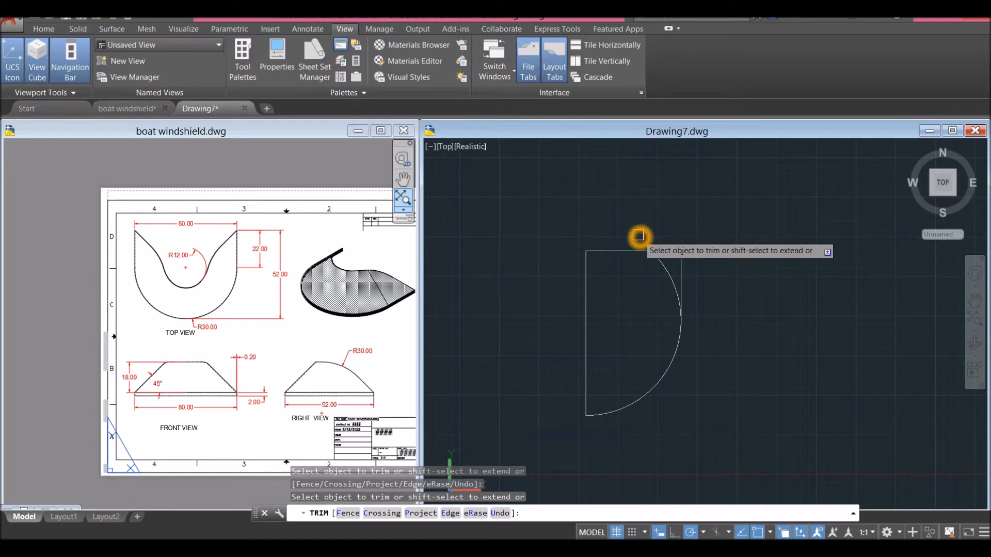
click(660, 265)
right_click(702, 249)
click(717, 252)
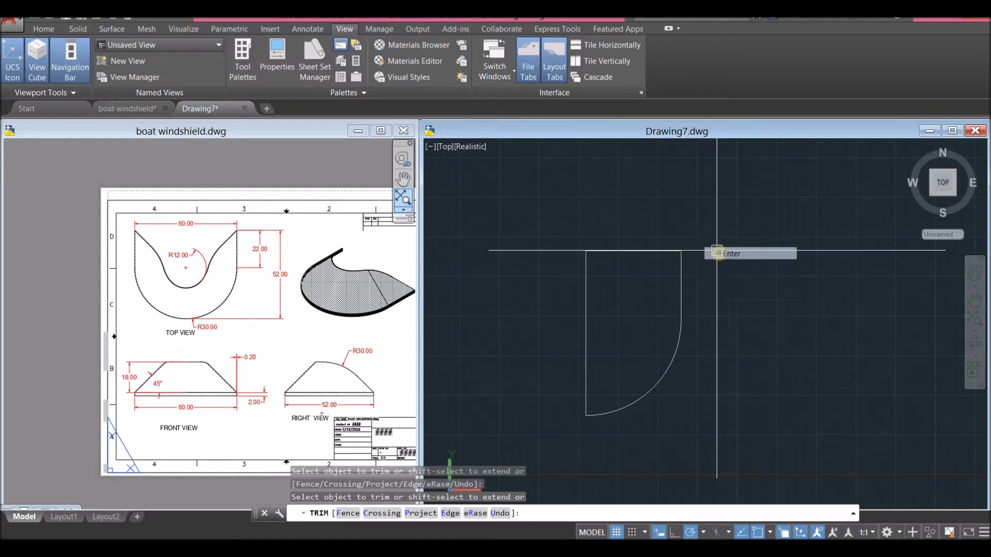
Step: Join the right vertical line, the quarter arc and the top horizontal line into one polyline
text(j)
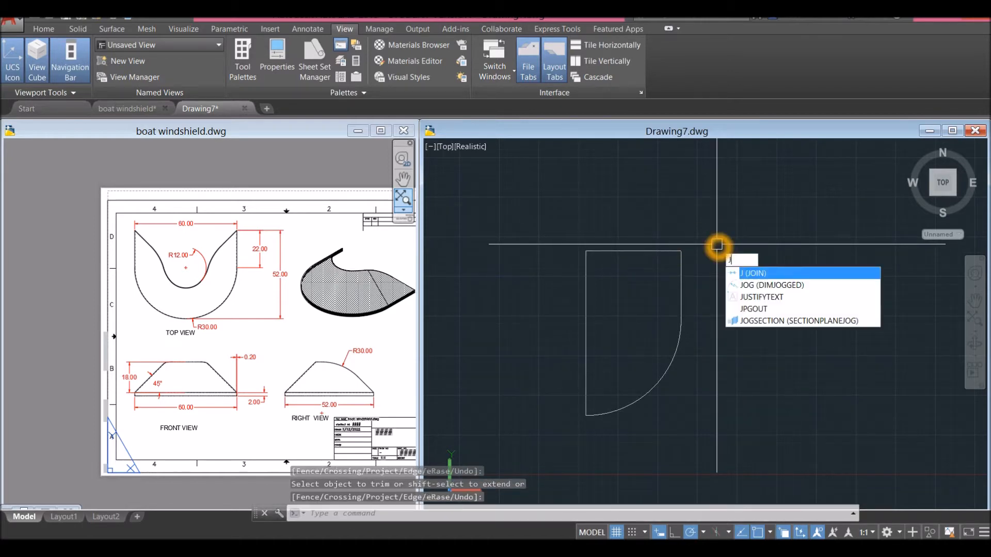
key(Return)
click(685, 272)
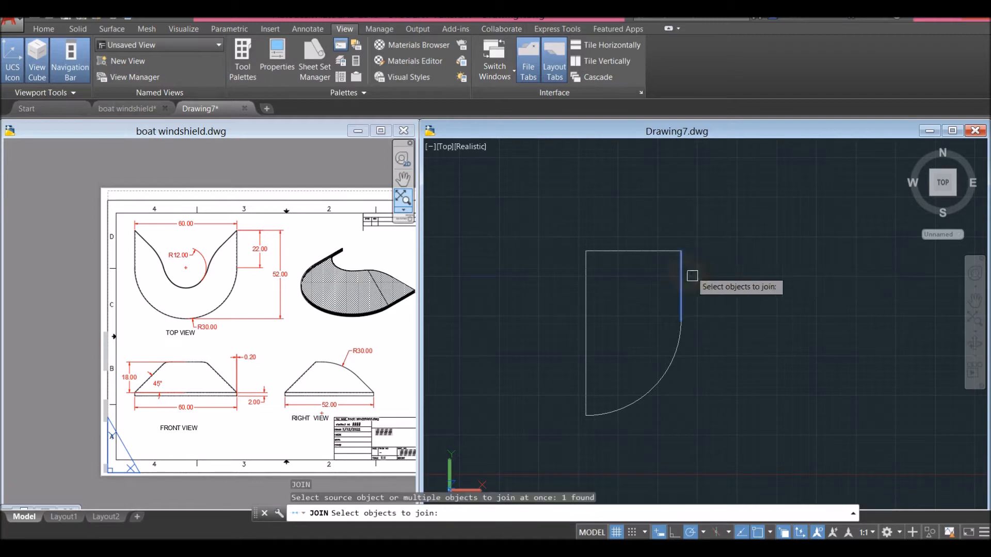
click(676, 345)
click(664, 252)
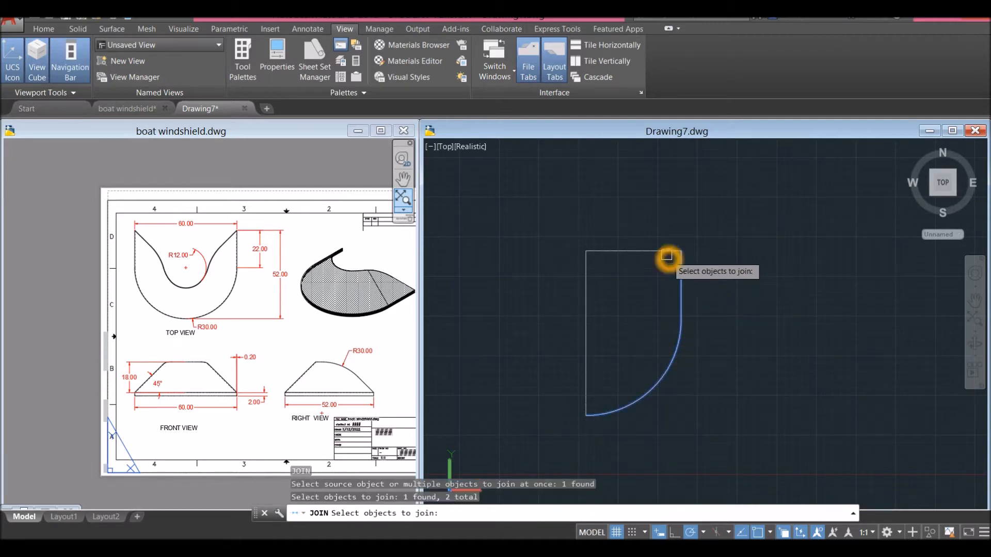
right_click(723, 235)
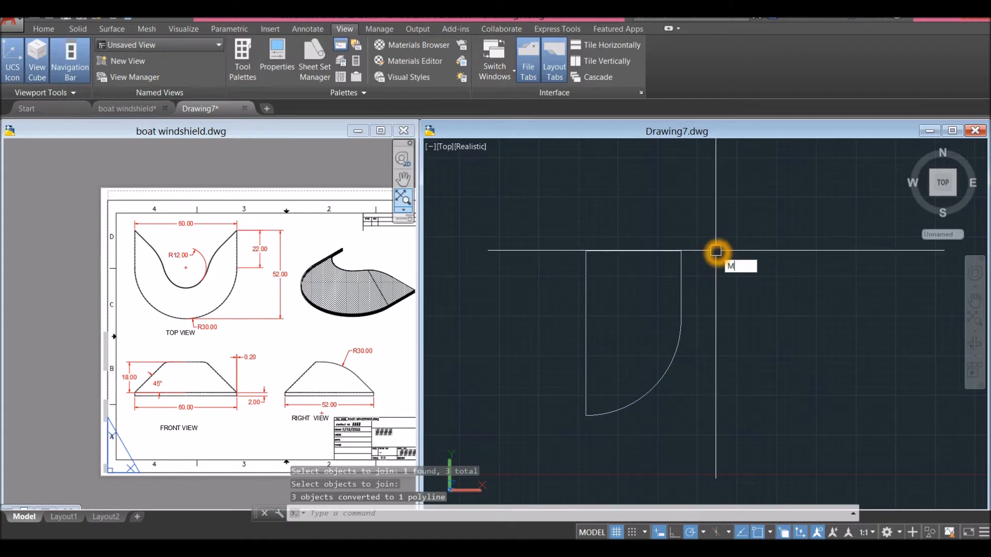
Step: Mirror the joined half profile about the vertical centre line, keeping the source object
text(I)
key(Return)
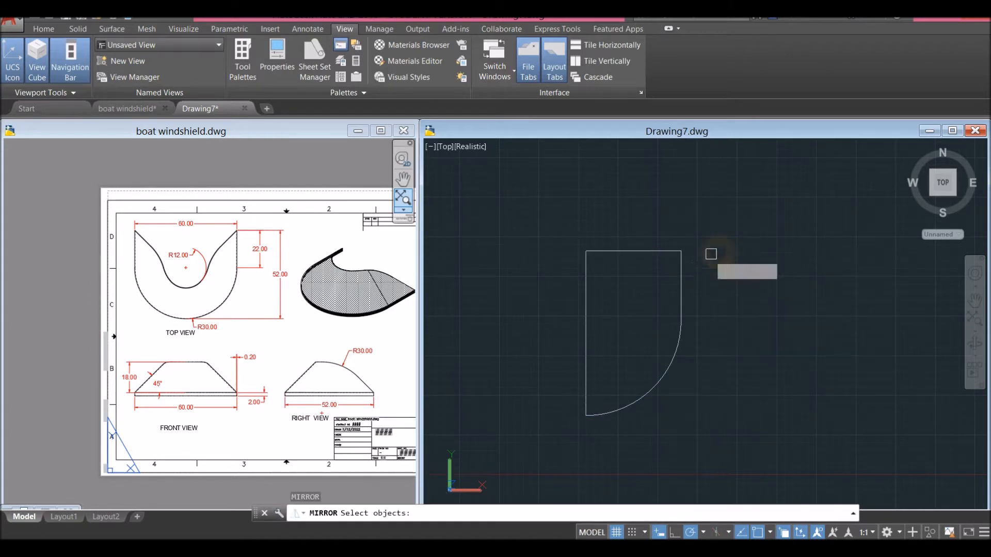
click(681, 277)
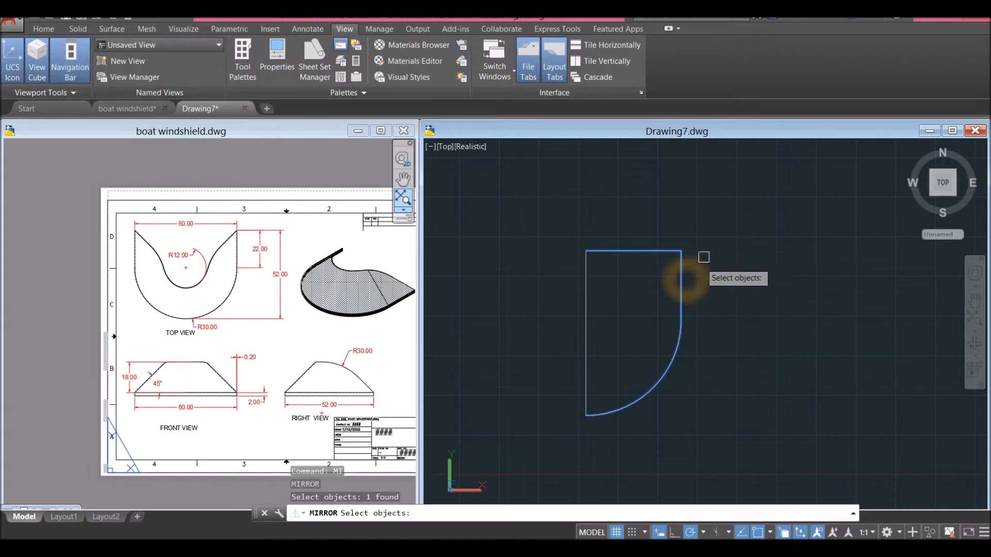
right_click(710, 232)
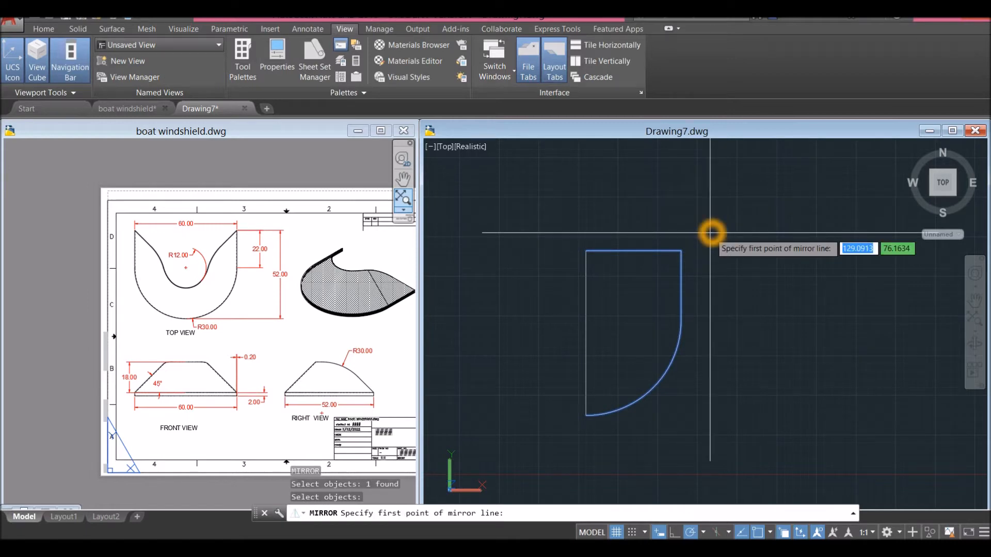
click(586, 251)
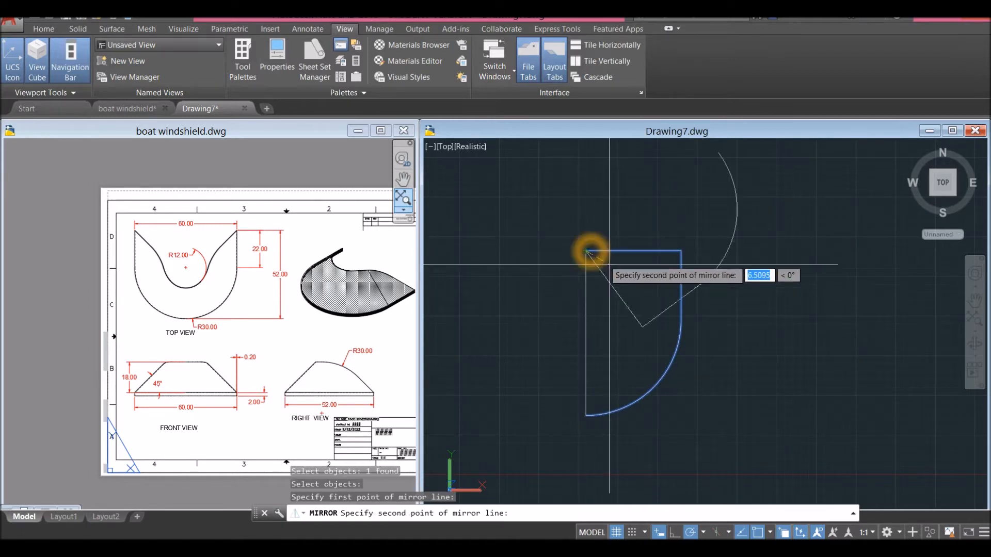
click(590, 415)
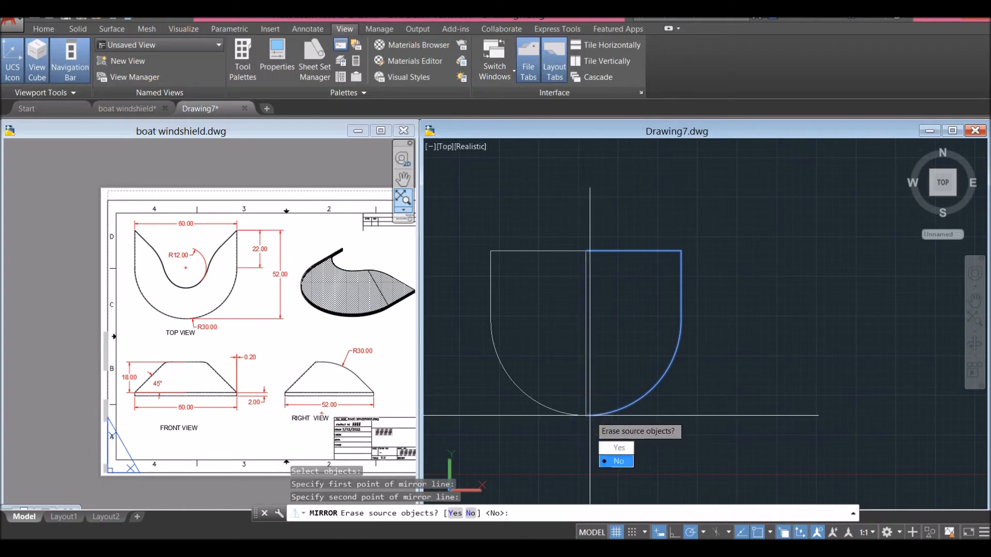
click(619, 461)
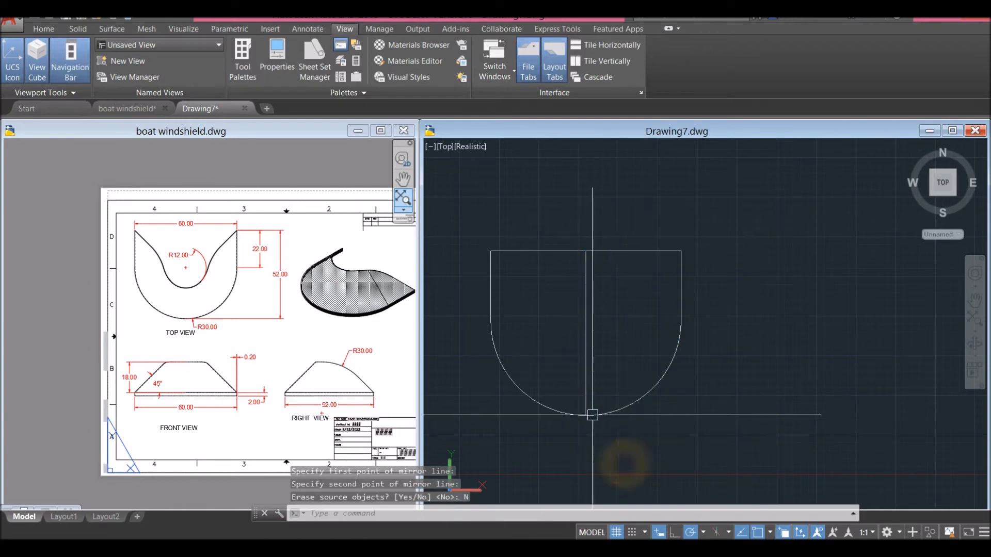
Step: Delete the vertical centre line and join the two mirrored halves into a single closed outline
click(585, 380)
key(Delete)
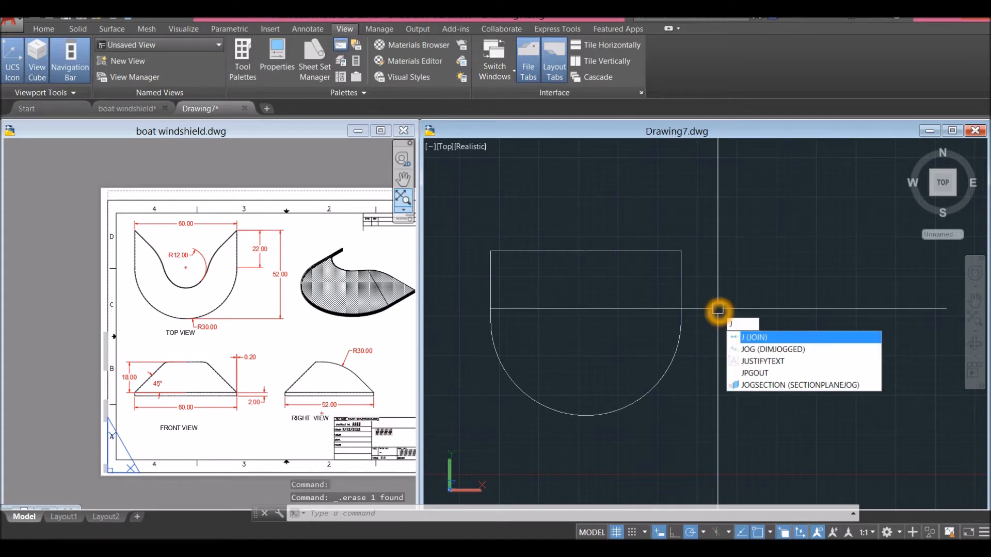
key(Return)
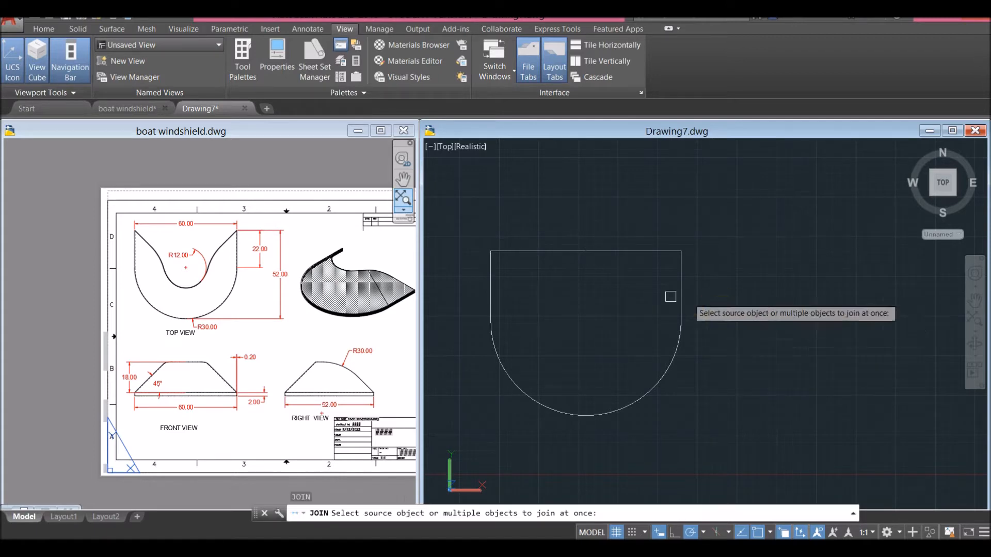
click(468, 229)
click(765, 417)
key(Return)
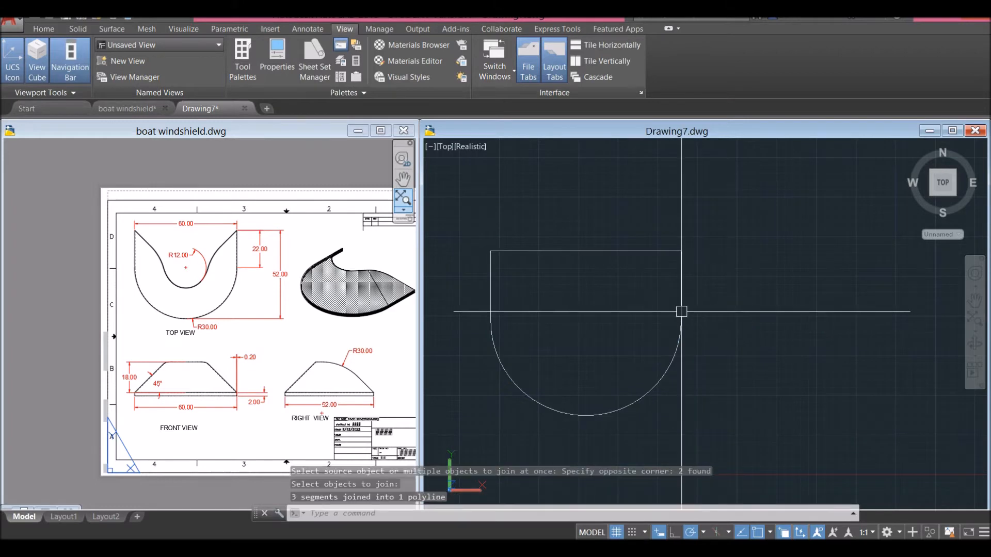
click(680, 309)
key(Escape)
Step: Switch the new drawing to the SW Isometric view with the whole outline in sight
click(442, 149)
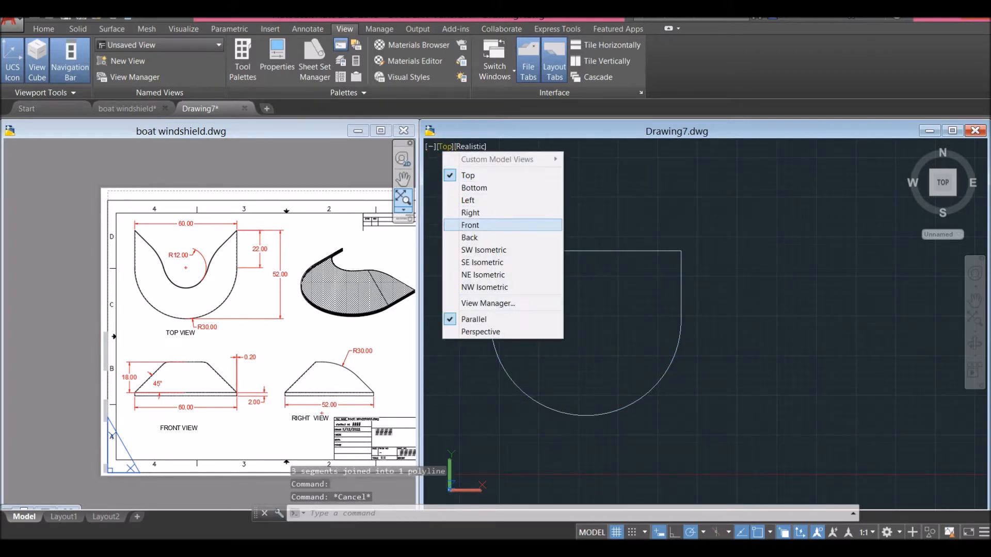
click(477, 247)
scroll(641, 244, down, 5)
middle_drag(634, 252, 584, 292)
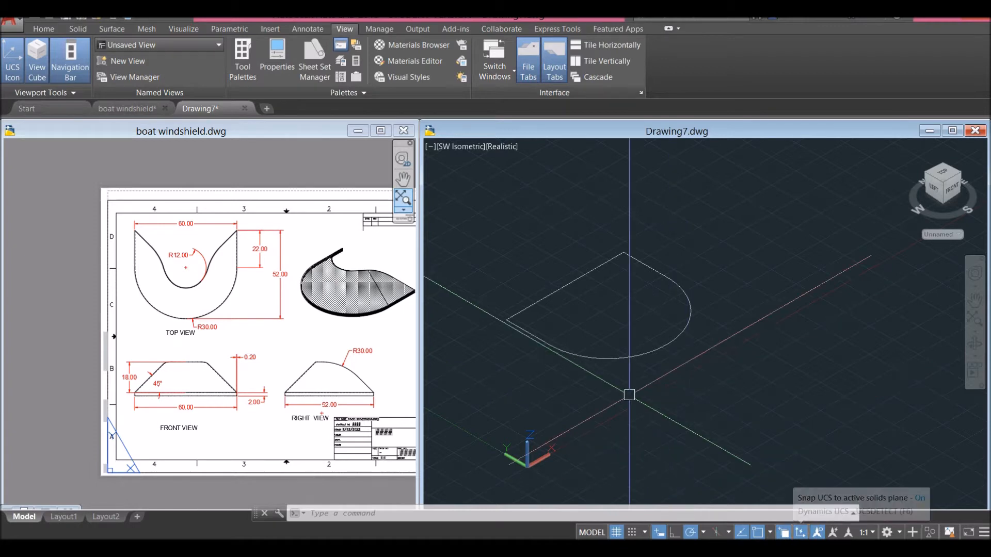
Step: Examine the front view in the reference sheet, especially the height dimension and the side slope angle
click(317, 338)
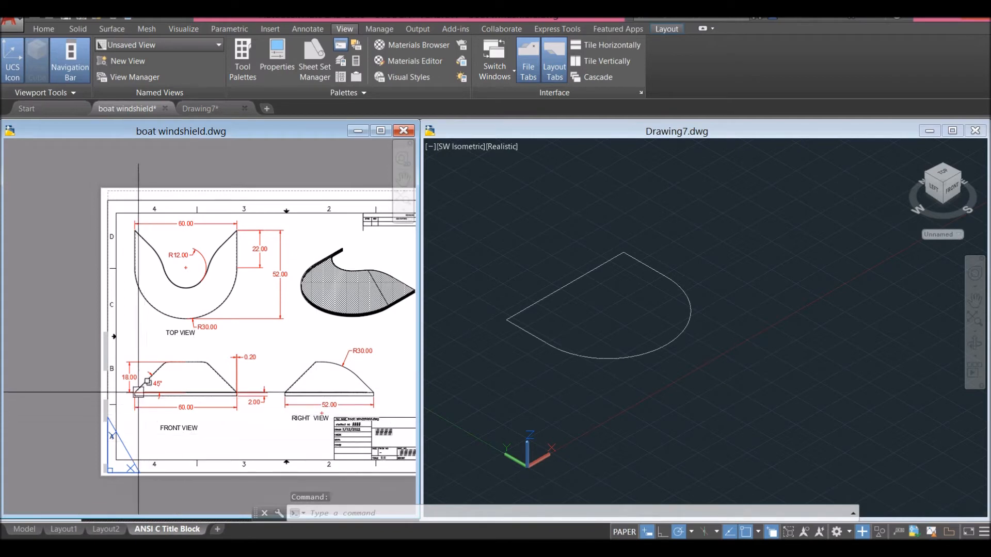
scroll(138, 389, up, 2)
click(126, 378)
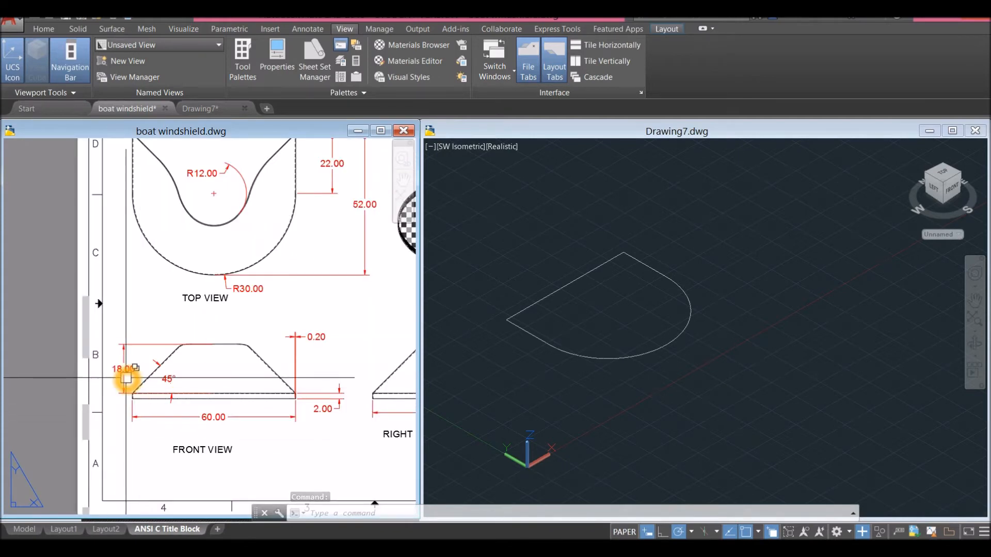
click(126, 376)
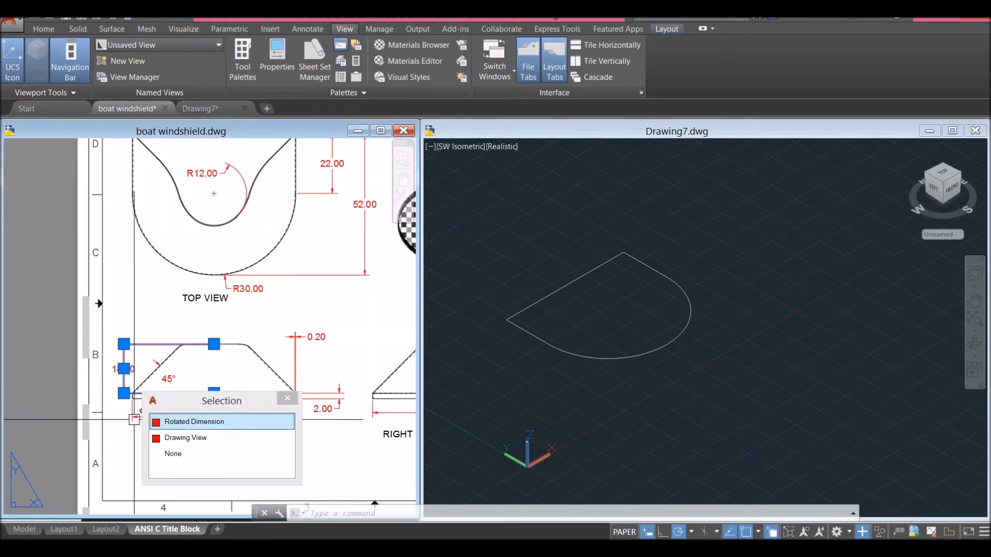
key(Escape)
scroll(162, 396, up, 2)
click(180, 368)
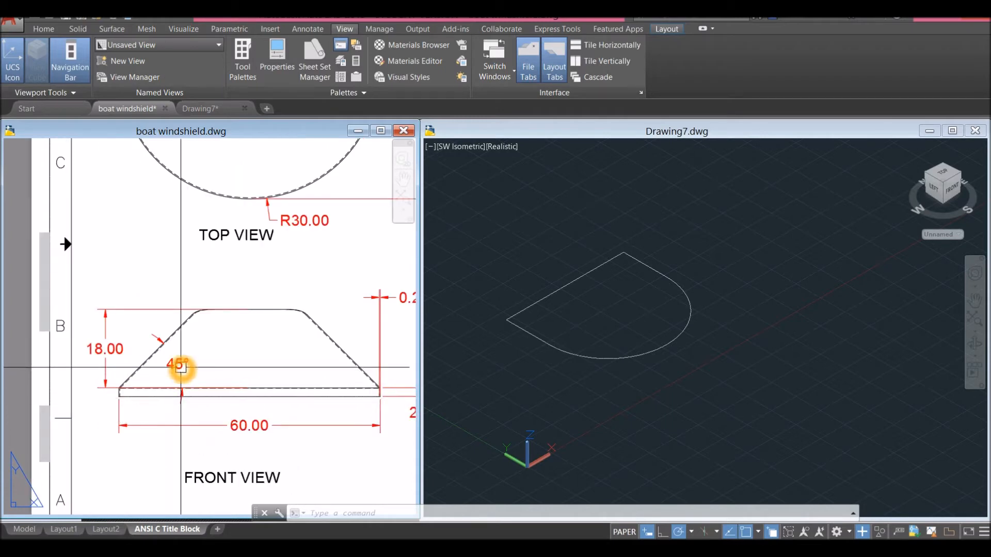
double_click(181, 368)
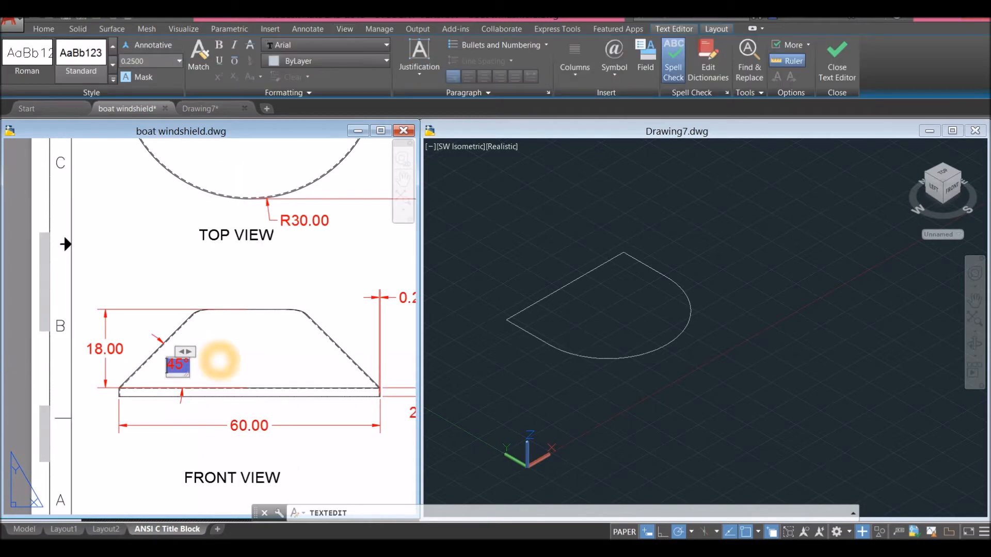
click(219, 361)
click(246, 274)
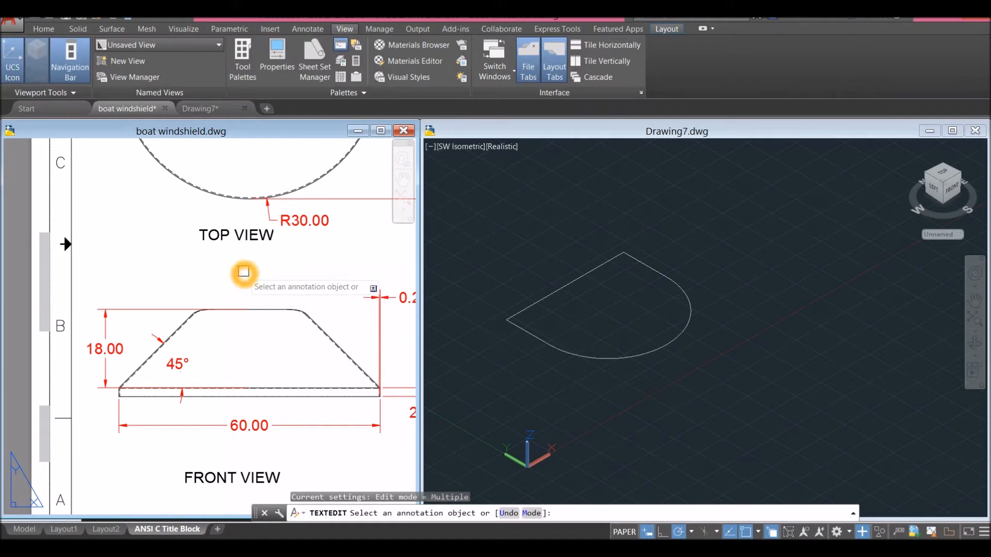
key(Escape)
Step: Extrude the closed outline in Drawing7 as a solid with a 45° taper angle and a height of 18
click(516, 265)
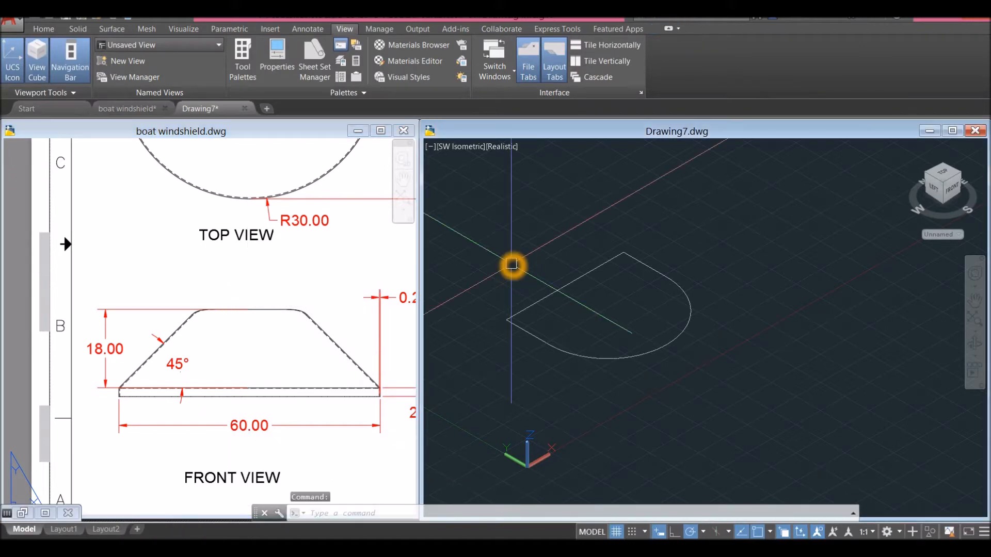
click(45, 28)
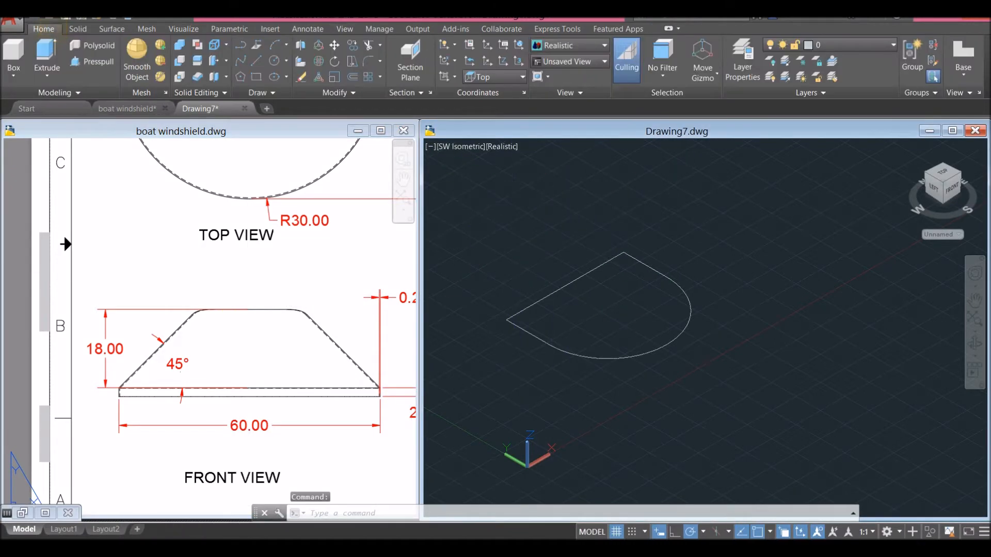
click(59, 91)
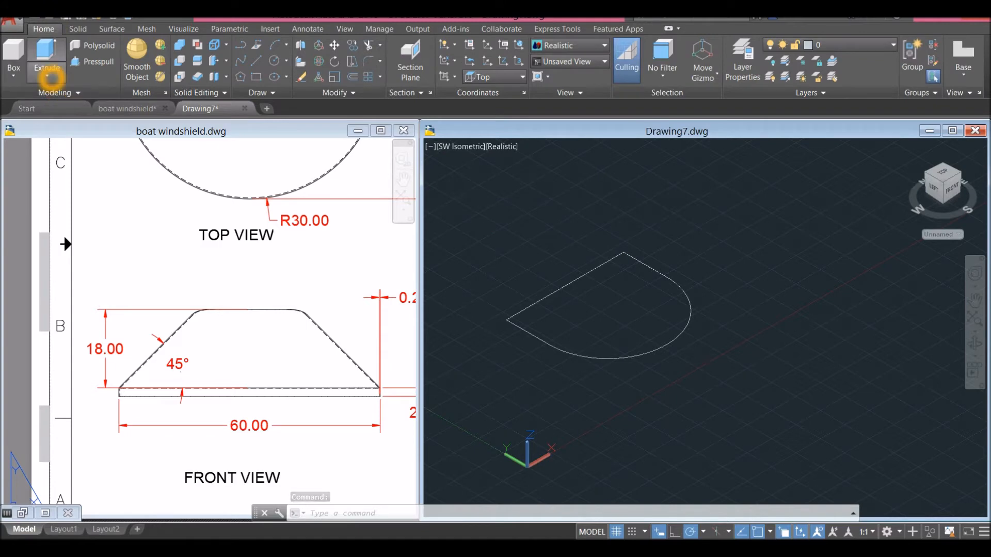
click(50, 72)
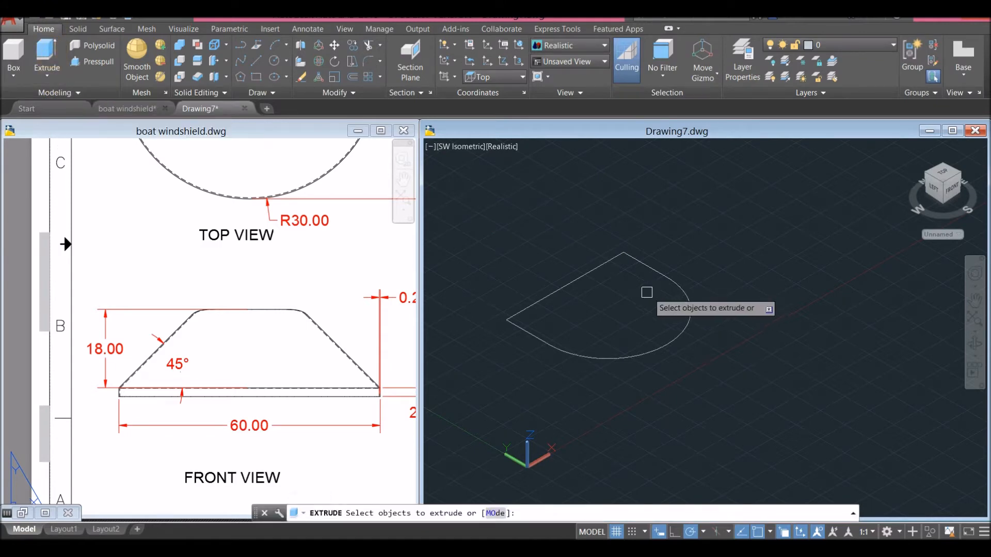
click(592, 277)
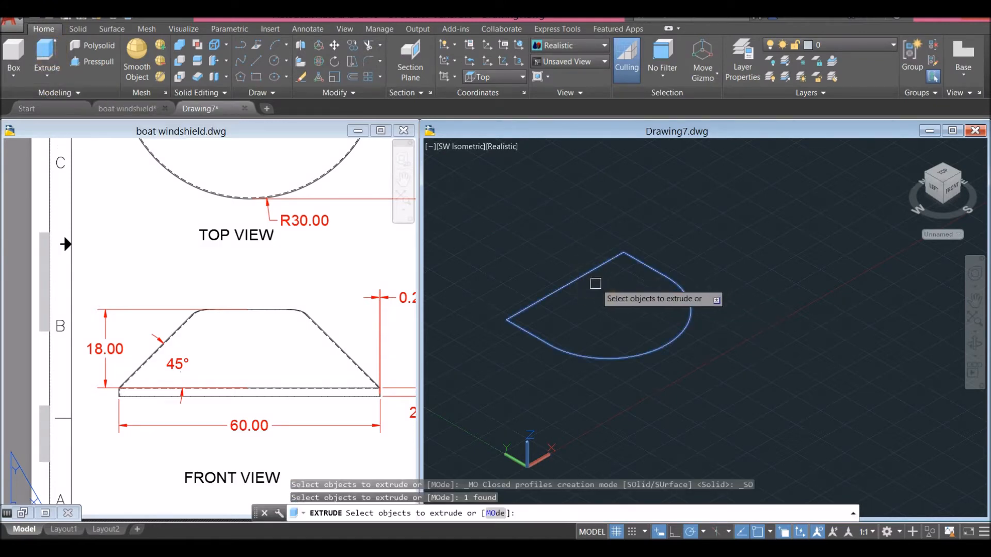
right_click(597, 287)
click(625, 295)
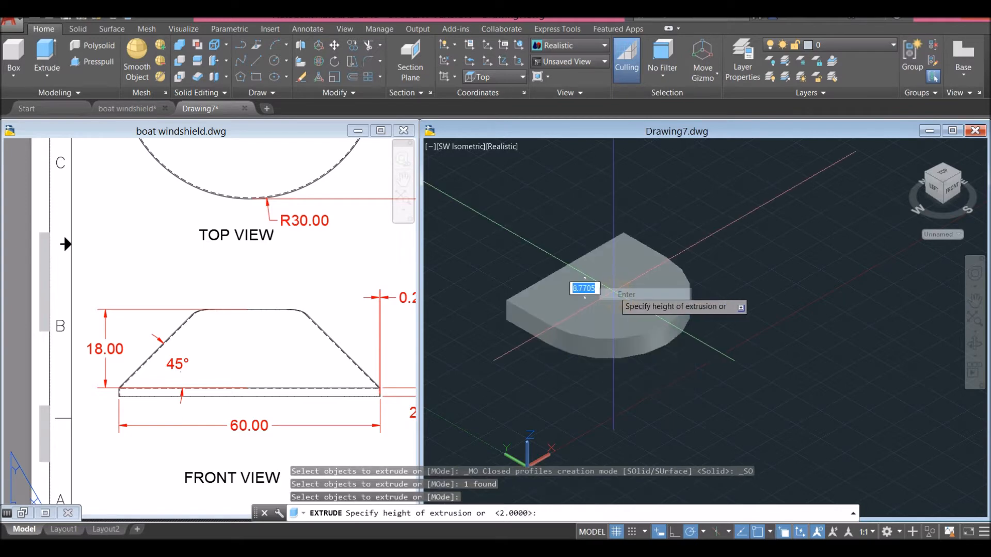
scroll(611, 292, up, 4)
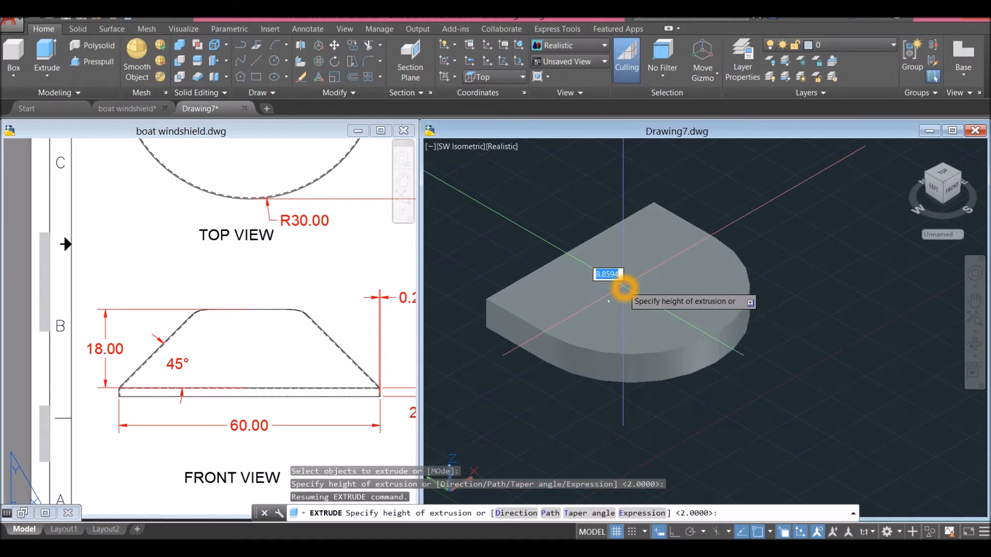
right_click(624, 287)
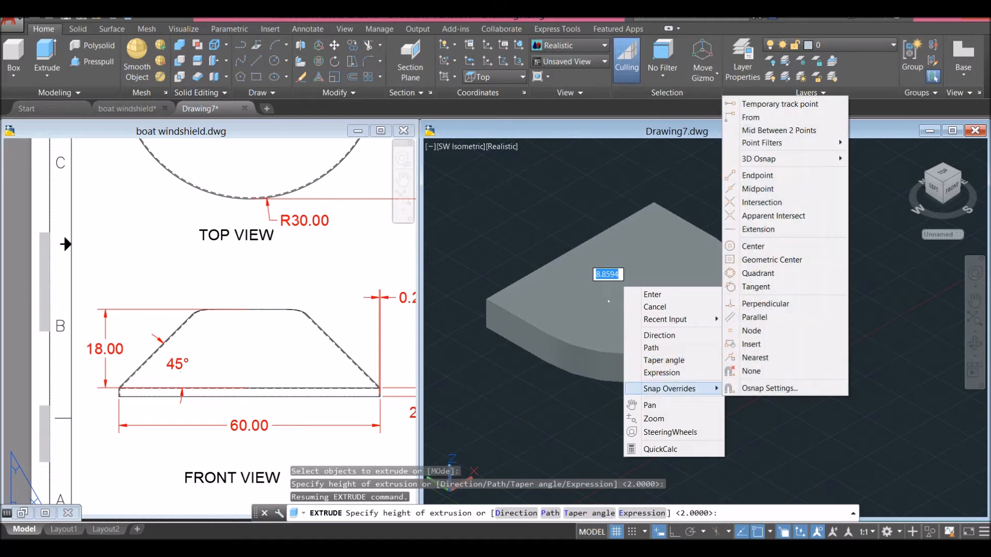
click(662, 360)
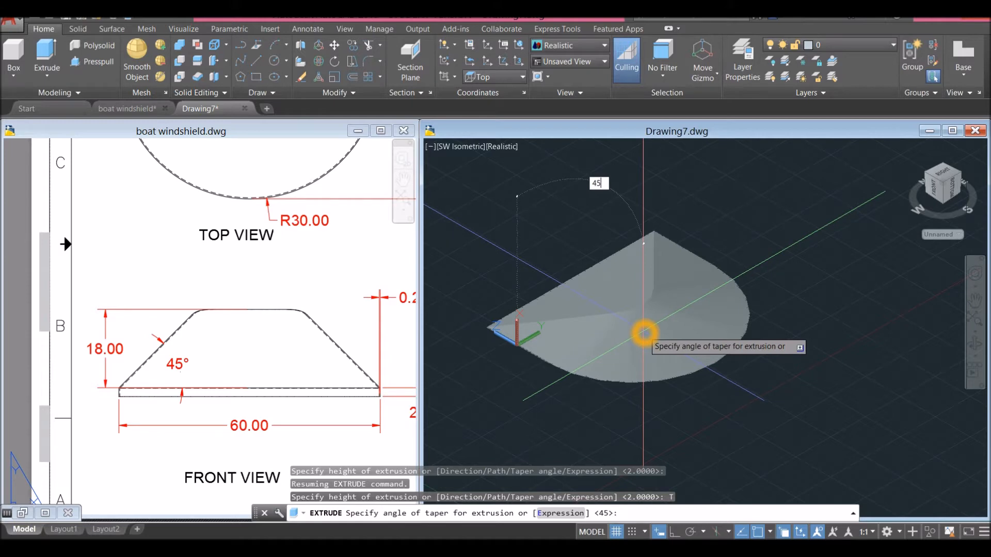
key(Return)
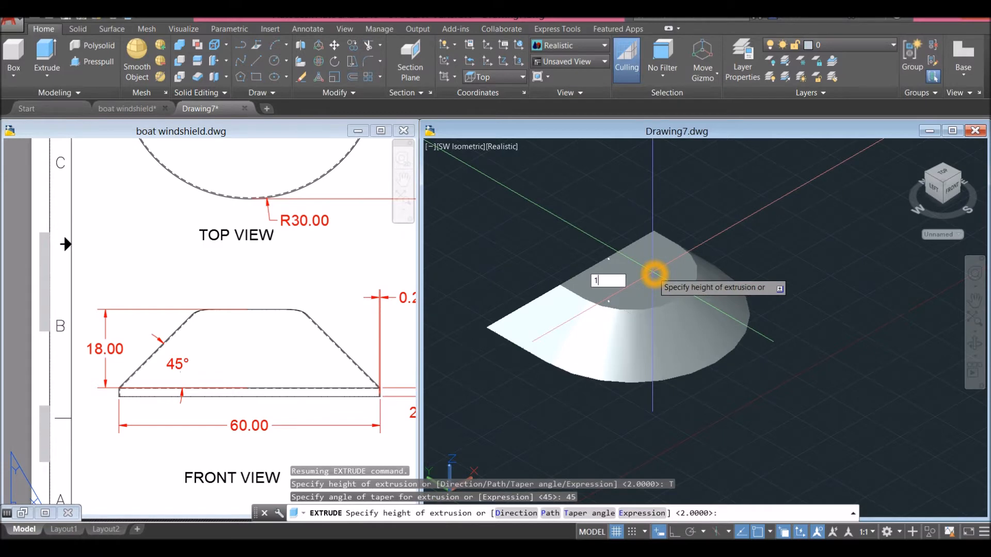
text(18)
key(Return)
Step: Examine the tapered solid from another side and compare it with the right view and its radius dimension in the reference sheet
shift+middle_drag(657, 277, 426, 310)
click(342, 321)
scroll(343, 316, down, 4)
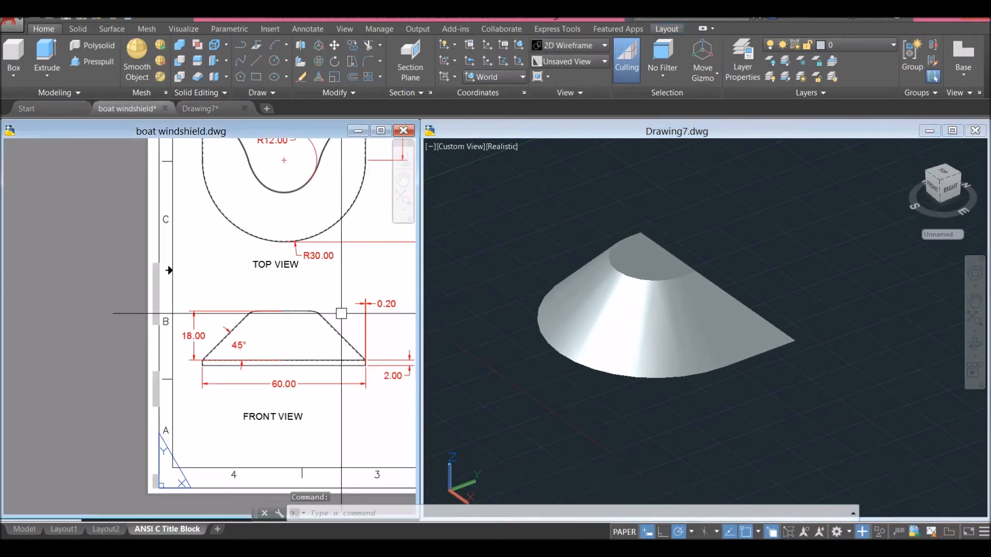
middle_drag(258, 365, 180, 388)
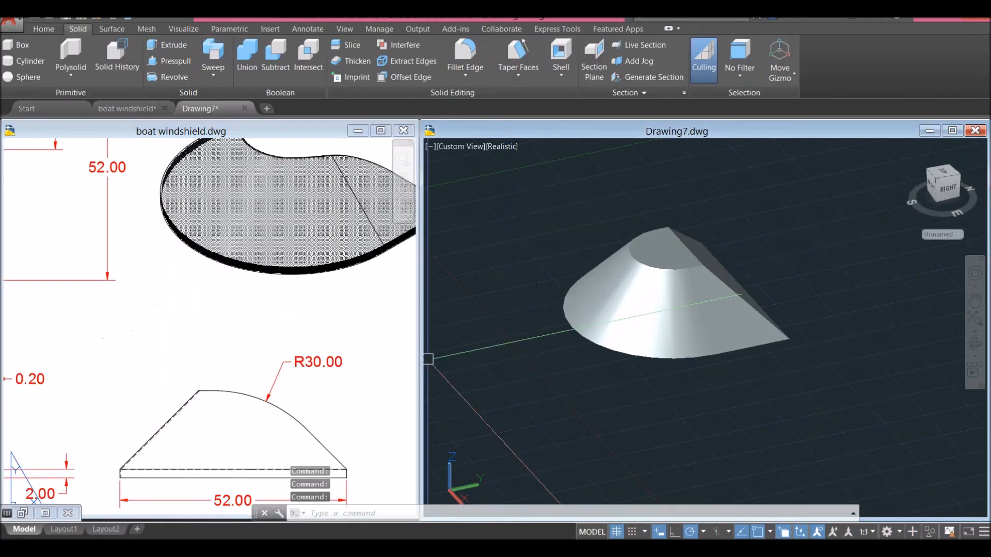
click(333, 381)
click(330, 367)
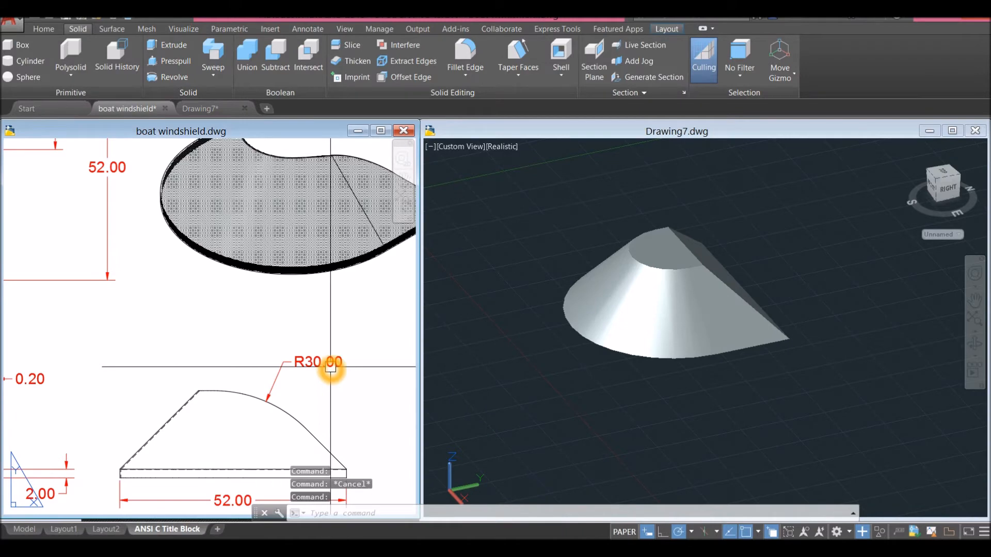
double_click(331, 370)
key(Escape)
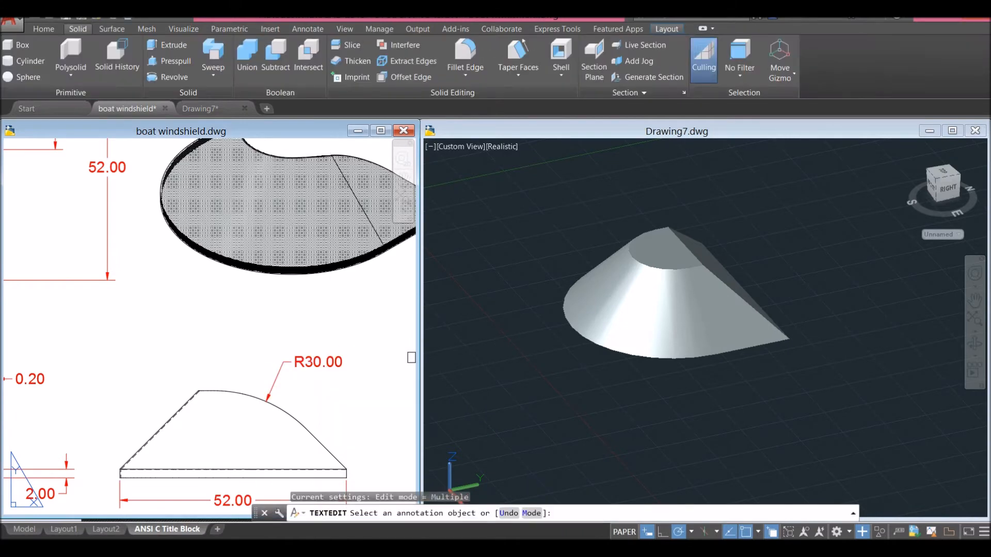
Step: Fillet the straight rear edge of the tapered solid's flat top in Drawing7 with a radius of 30
click(502, 338)
click(500, 337)
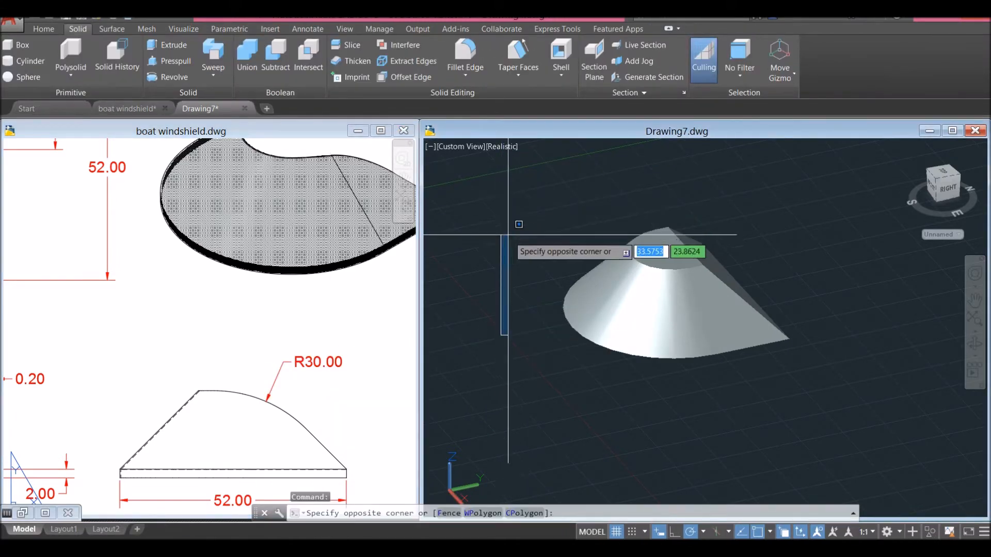
click(523, 191)
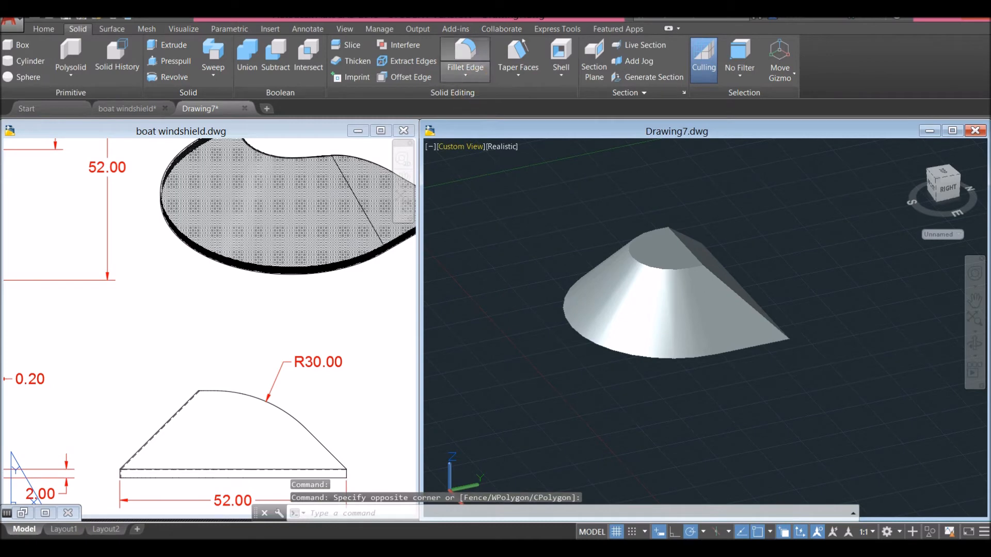
click(465, 55)
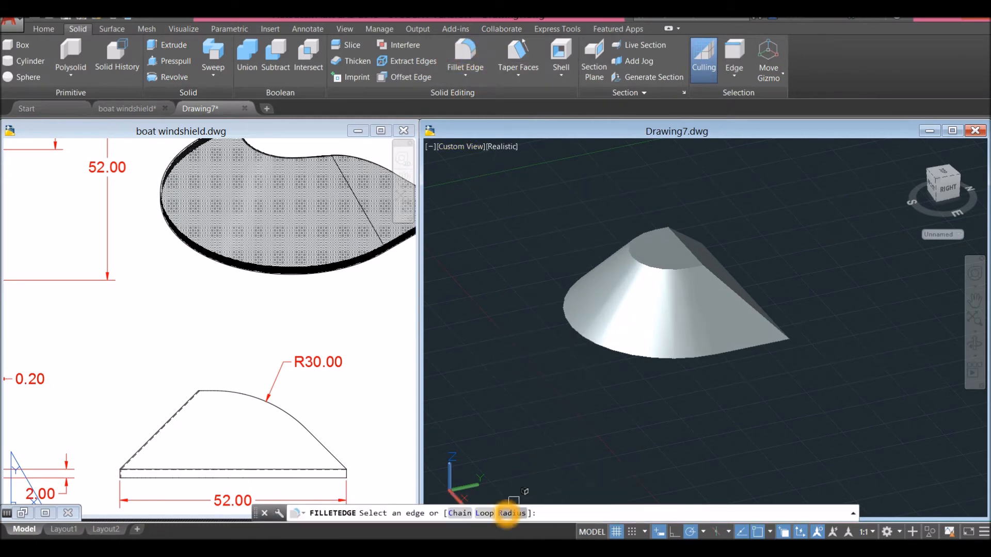
click(506, 513)
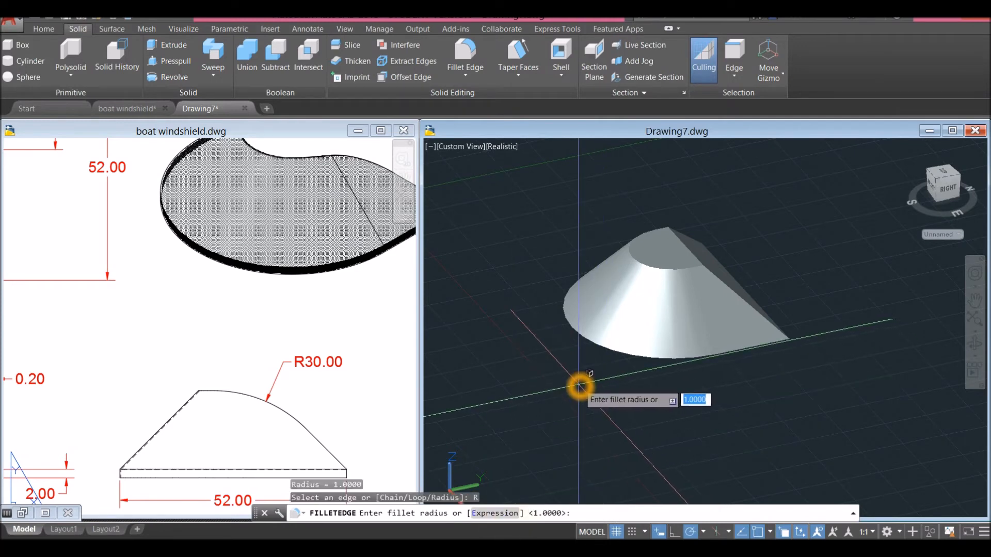
text(30)
key(Return)
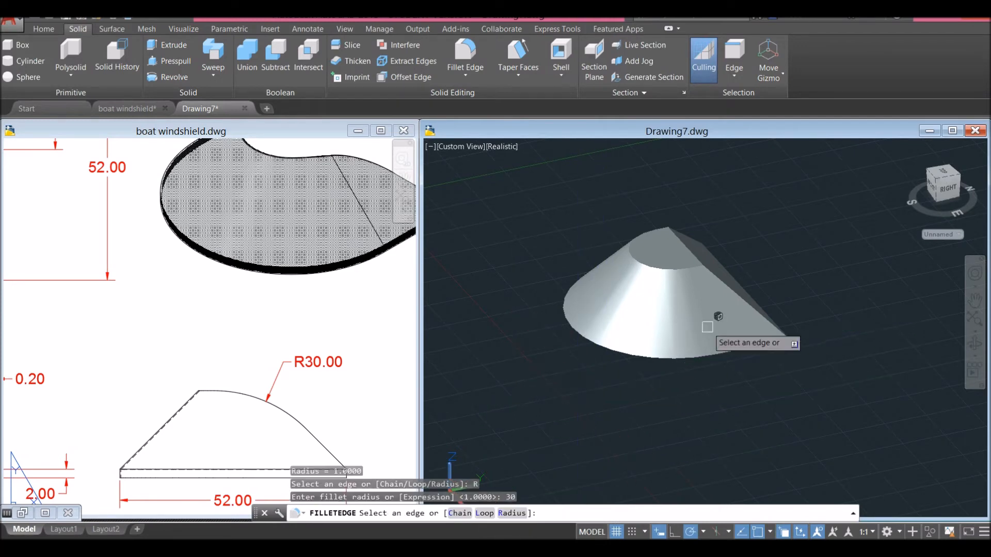
scroll(666, 255, up, 5)
click(591, 266)
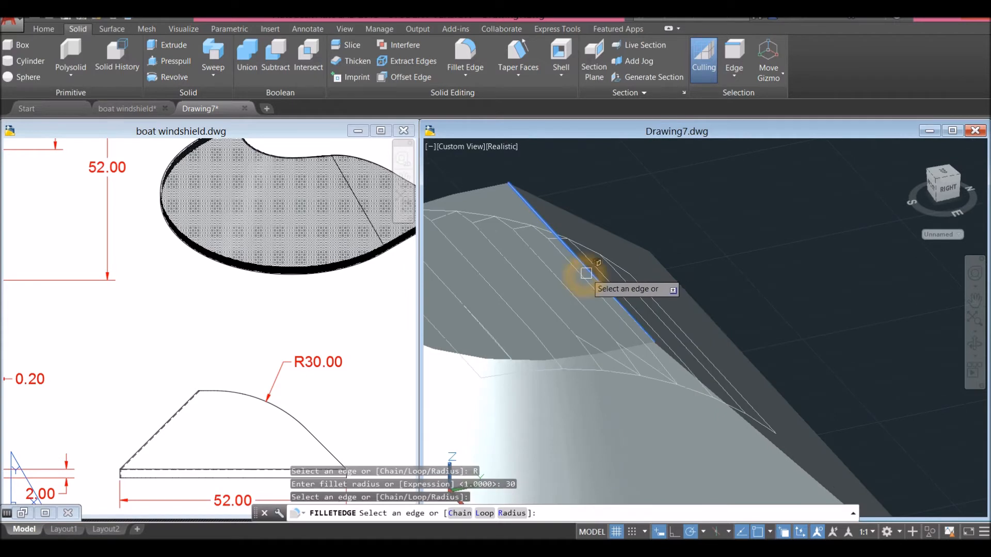
right_click(681, 198)
click(718, 212)
right_click(720, 211)
click(744, 217)
click(746, 218)
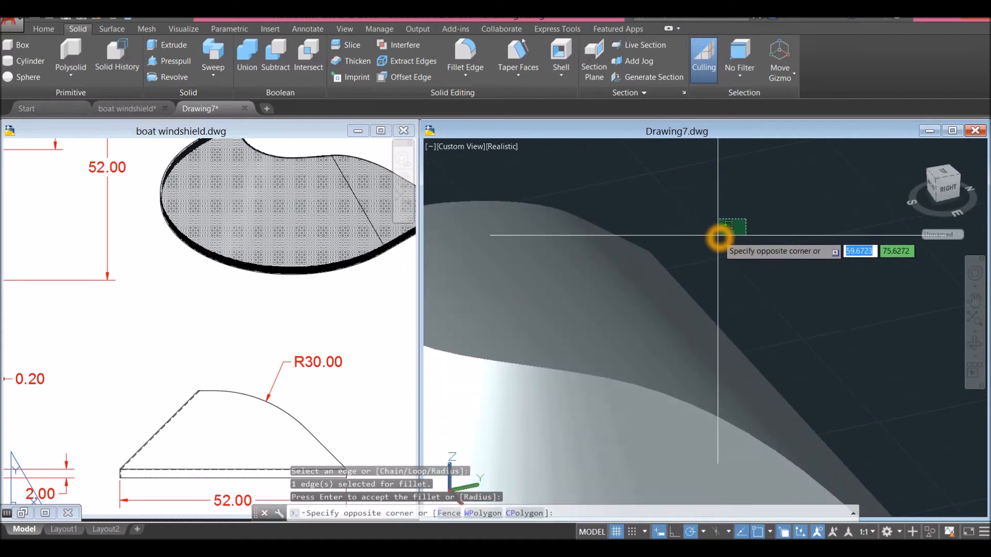
click(486, 168)
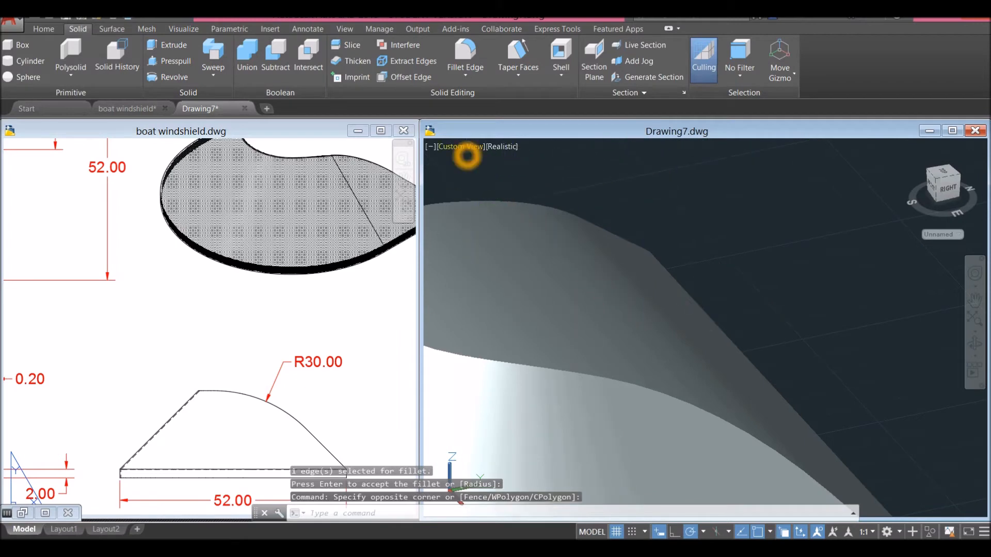
Step: Switch the model to the Right view and compare its rounded profile with the right view in the reference sheet
click(461, 147)
click(490, 212)
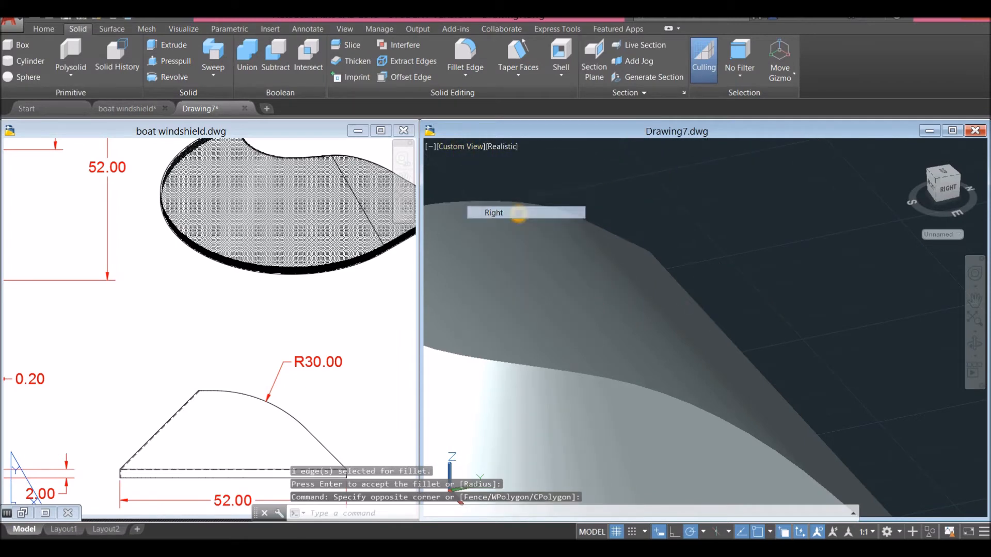
click(255, 441)
middle_drag(255, 442, 263, 354)
scroll(263, 354, down, 2)
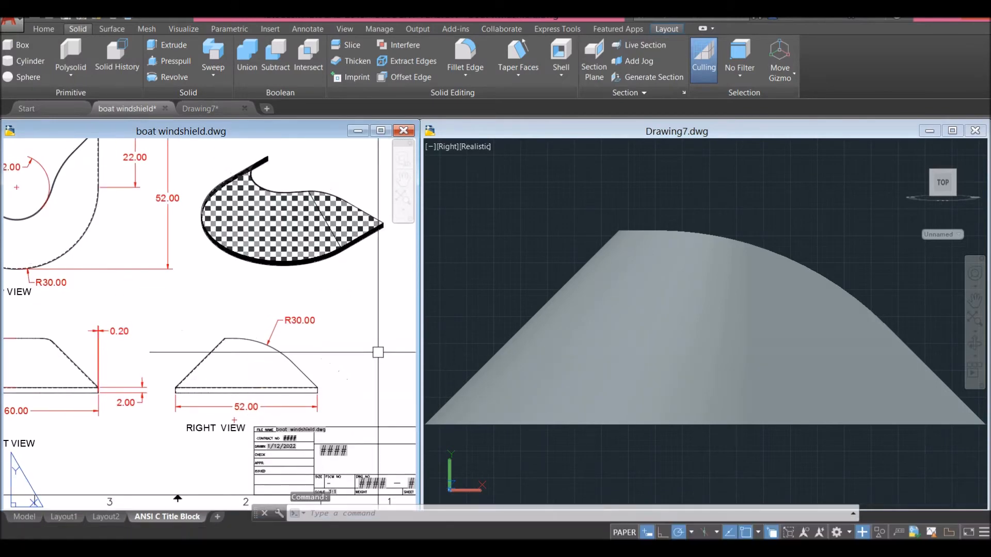
Step: Start a Shell on the solid and exclude its flat top, the filleted face and the sloping rear face
click(505, 291)
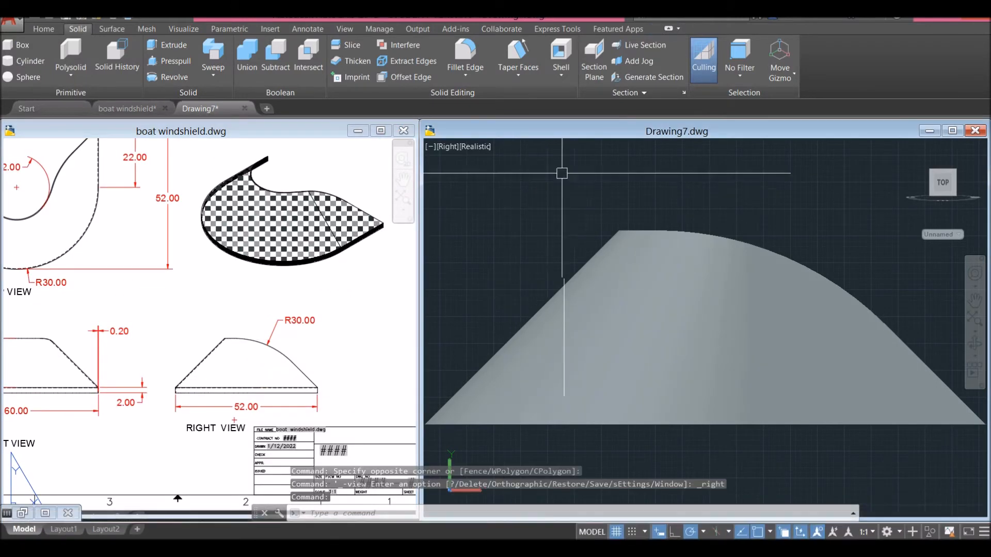
click(561, 57)
scroll(516, 307, down, 3)
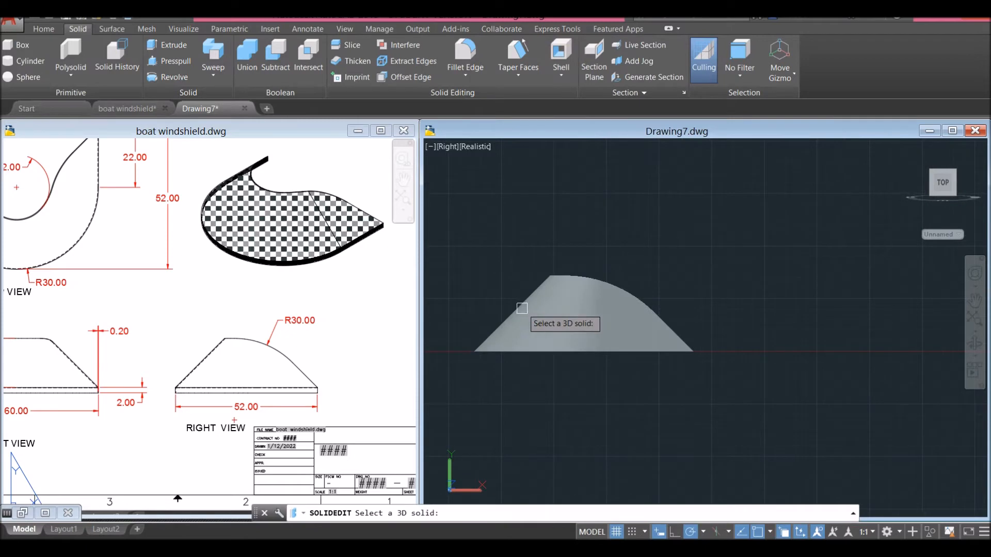
click(537, 317)
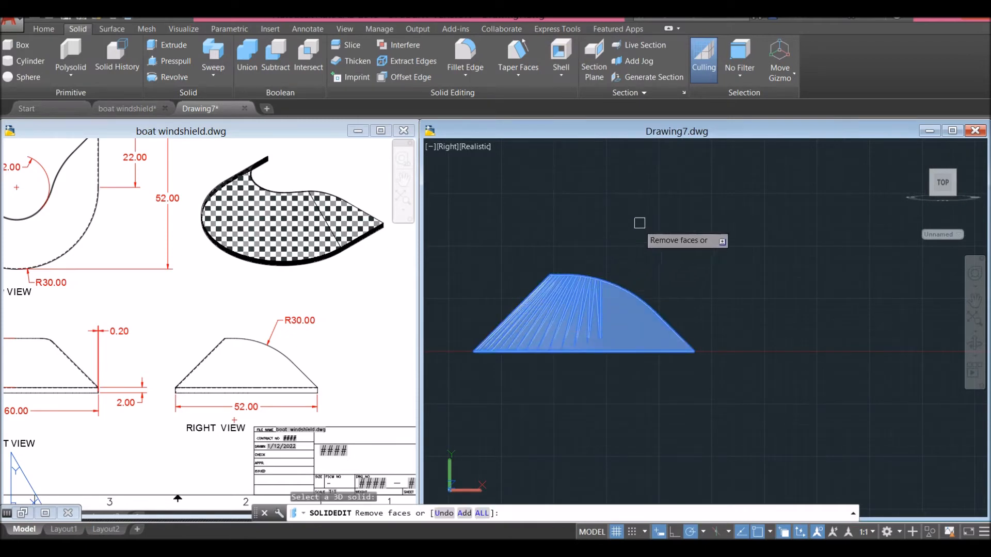
shift+middle_drag(643, 218, 599, 277)
scroll(572, 268, up, 2)
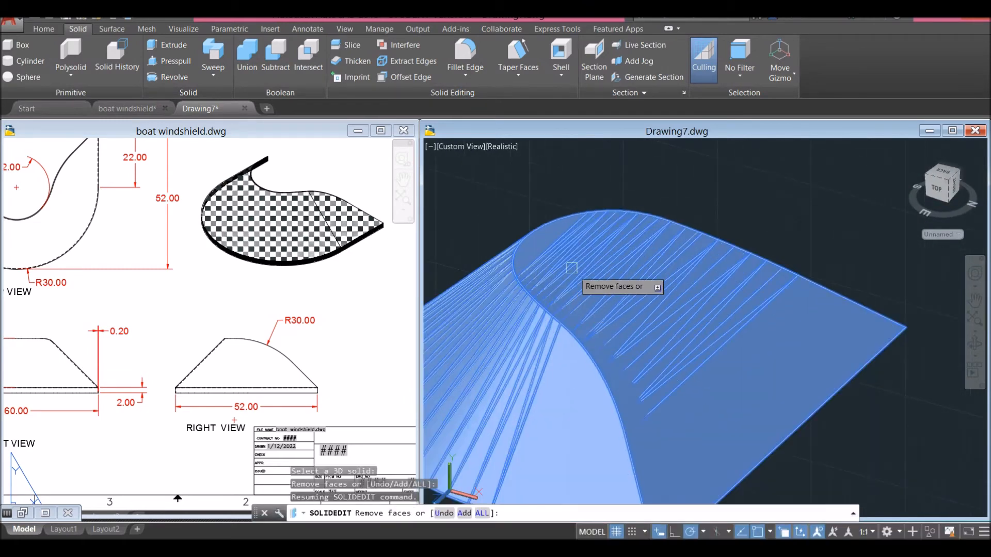
click(549, 251)
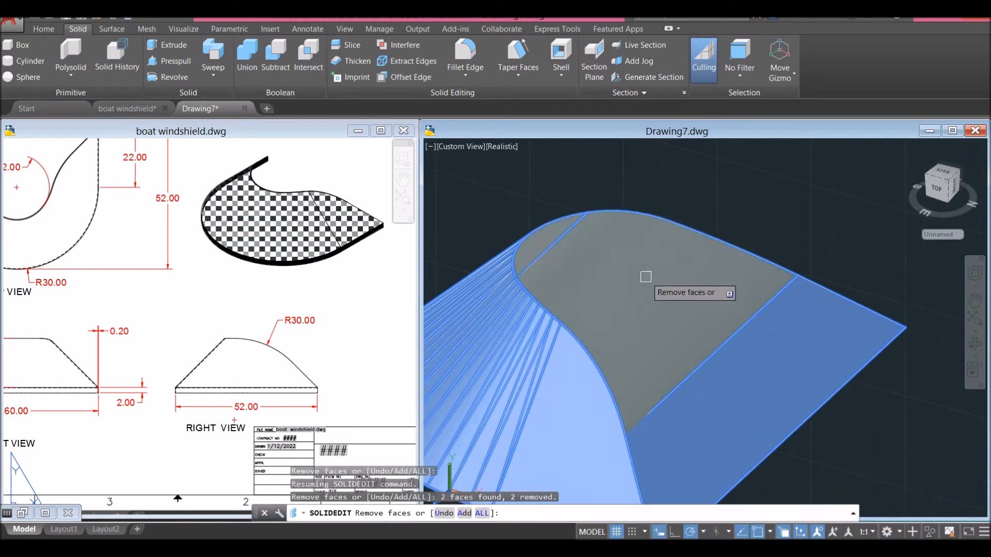
scroll(646, 276, down, 2)
click(657, 331)
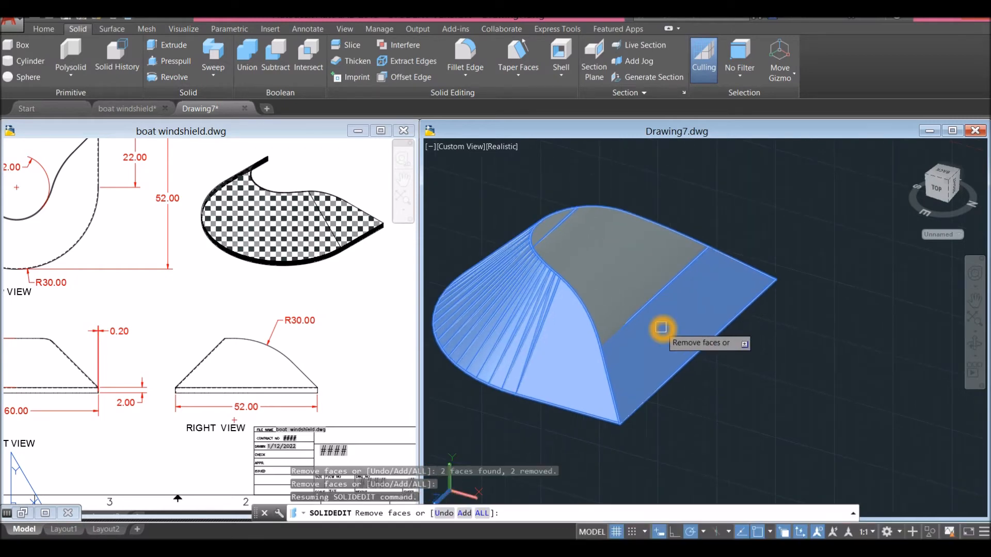
Step: Exclude the bottom face as well and complete the shell with an offset distance of 0.2
shift+middle_drag(662, 330, 682, 239)
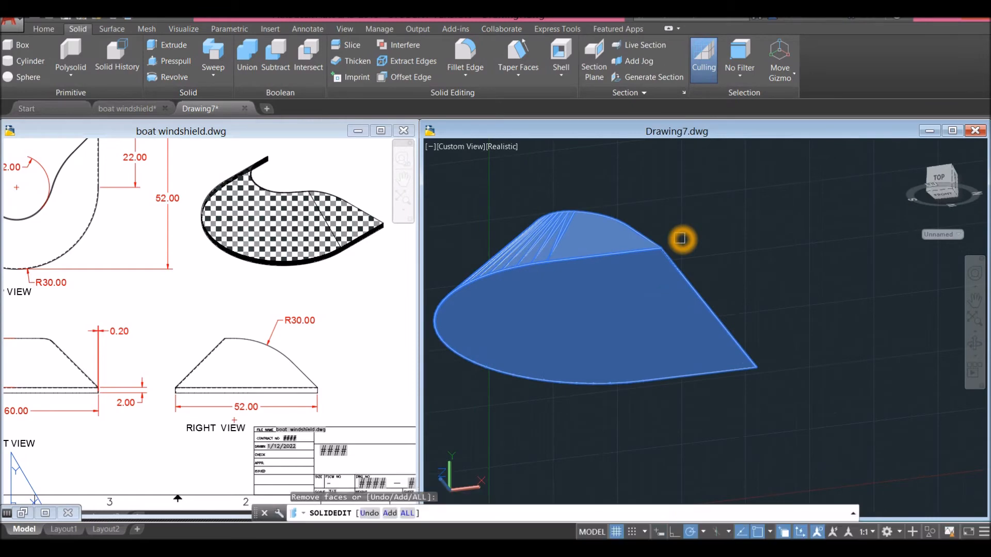
scroll(572, 306, up, 1)
click(580, 295)
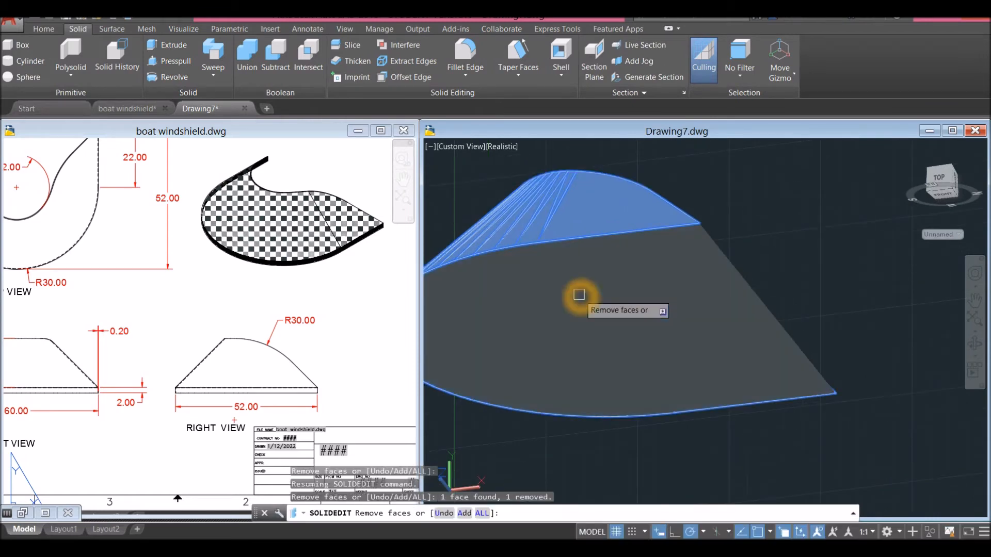
scroll(579, 289, down, 2)
shift+middle_drag(580, 288, 534, 404)
right_click(652, 216)
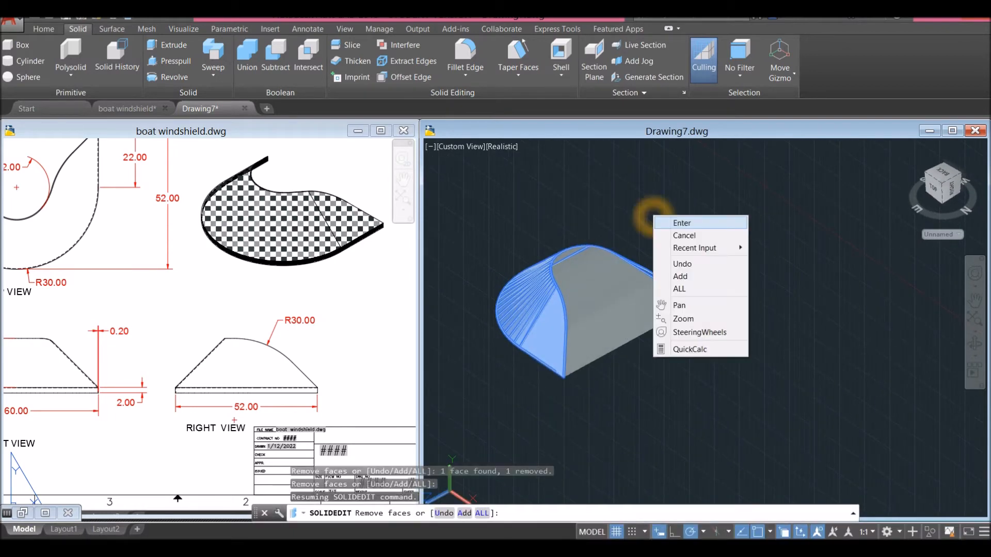
click(675, 224)
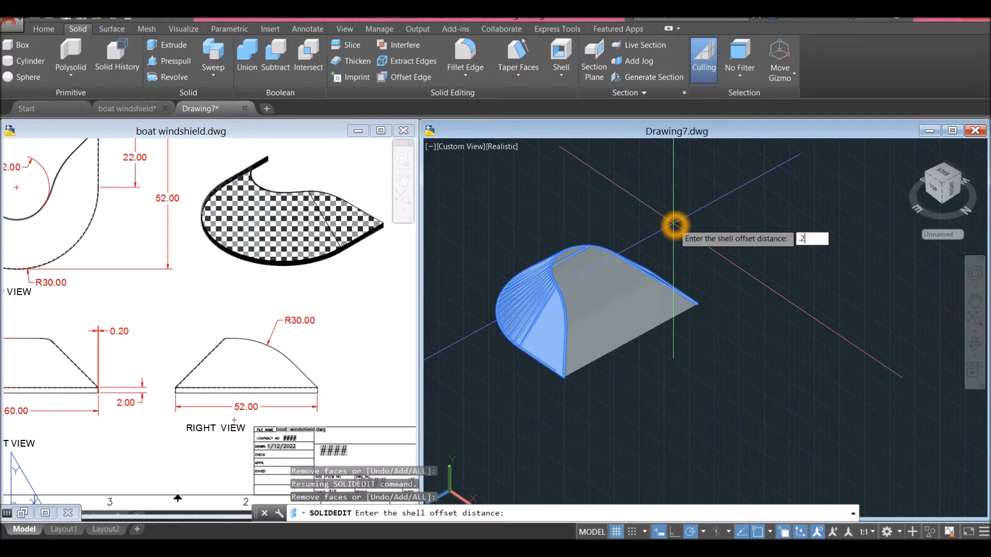
key(Return)
key(Return)
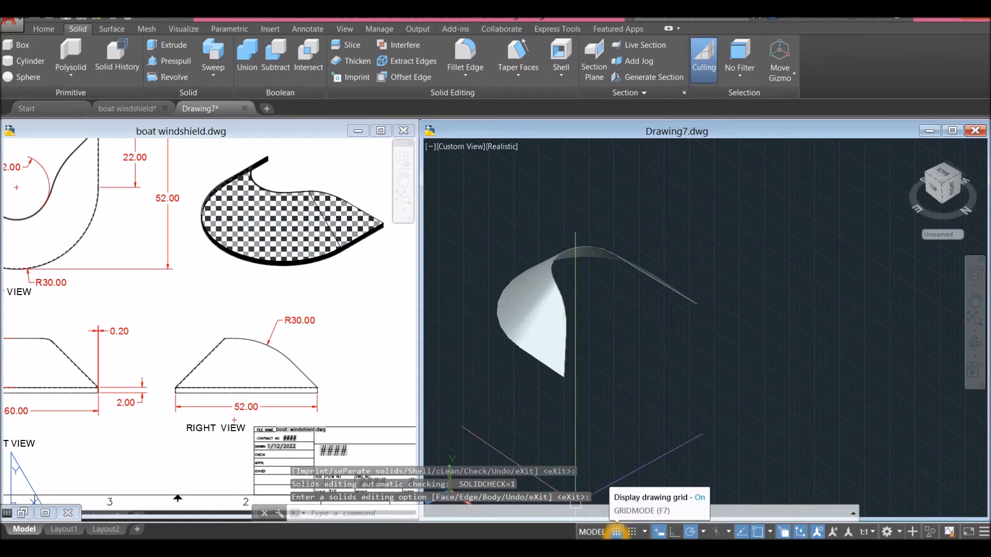
Step: Turn off the drawing grid and compare the shell's lower edge with the base height dimension in the reference front view
click(621, 532)
scroll(428, 310, up, 2)
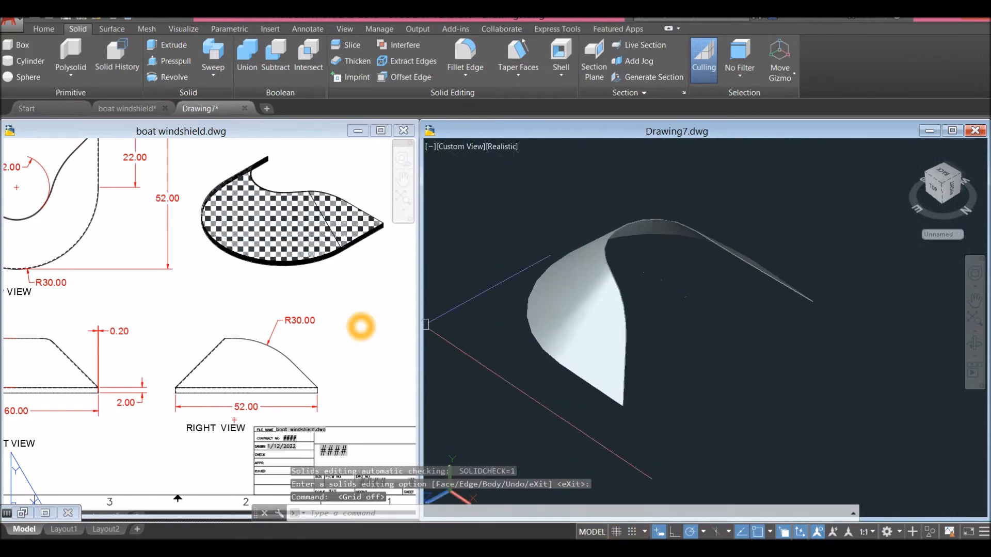
click(332, 336)
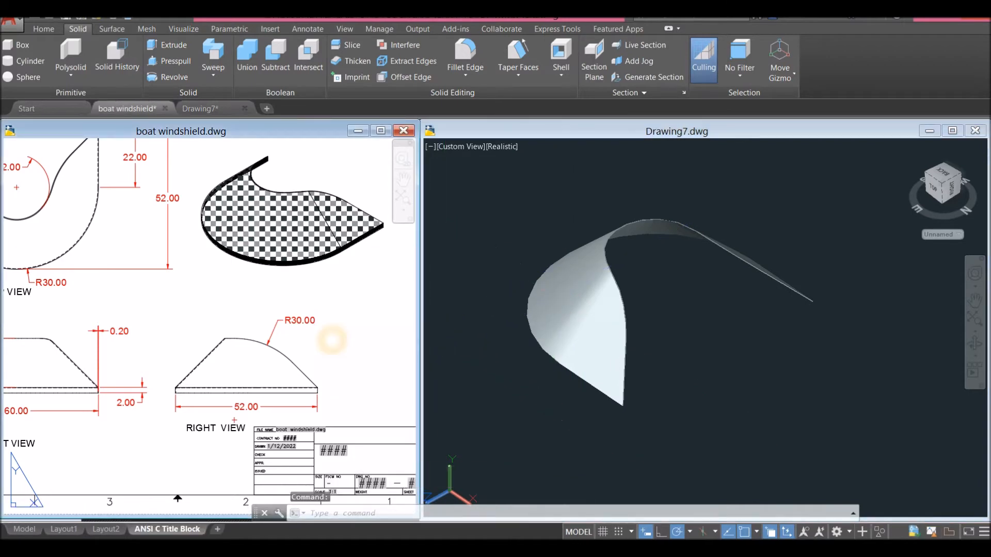
scroll(257, 393, down, 3)
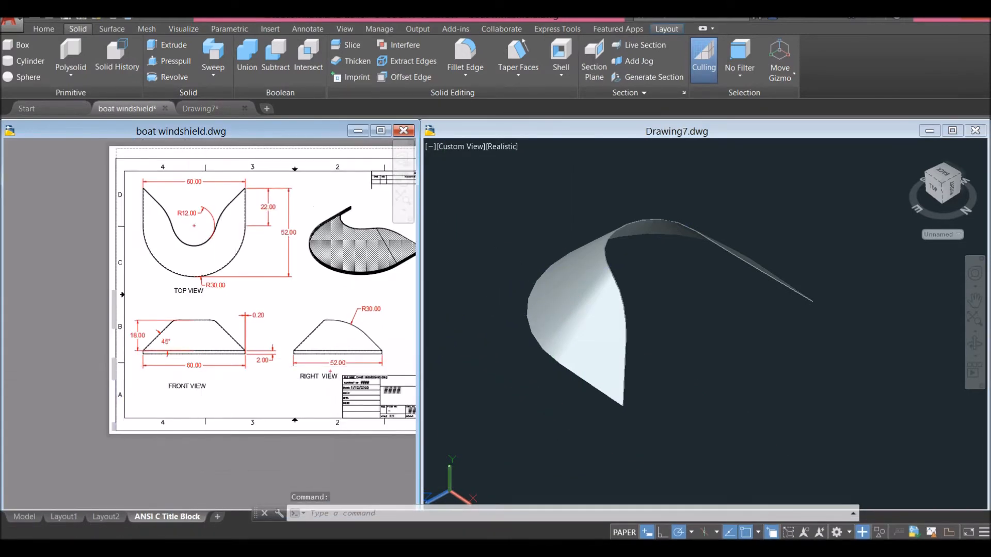
scroll(246, 351, up, 5)
click(515, 342)
shift+middle_drag(513, 345, 543, 253)
scroll(528, 325, up, 8)
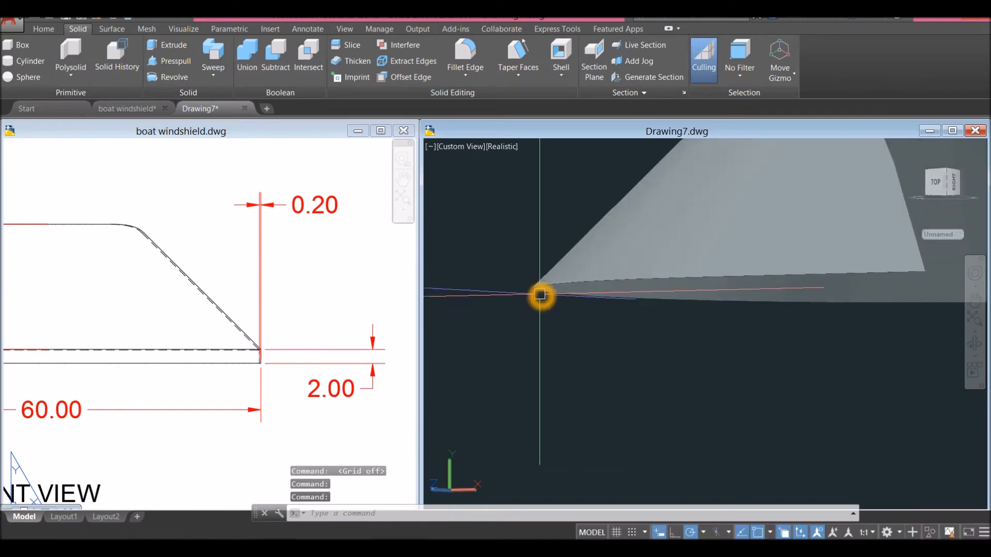
click(330, 405)
click(331, 388)
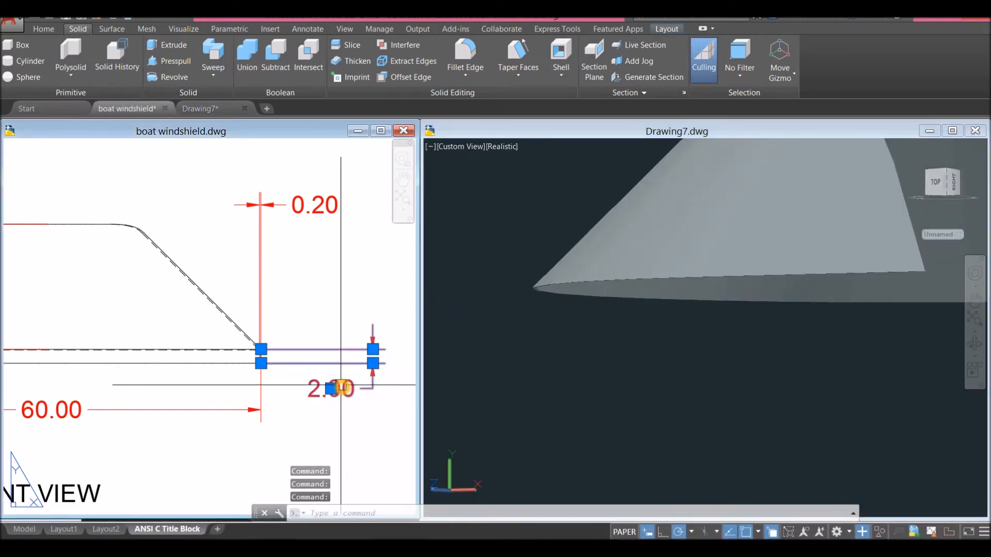
key(Escape)
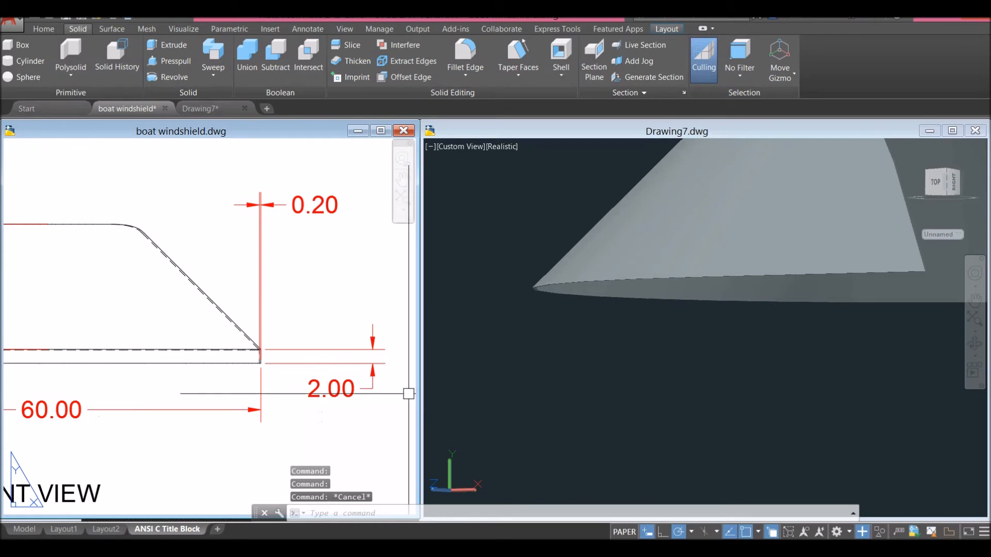
Step: Presspull the thin bottom rim face of the shell downward by 2 to form the vertical base strip
click(587, 348)
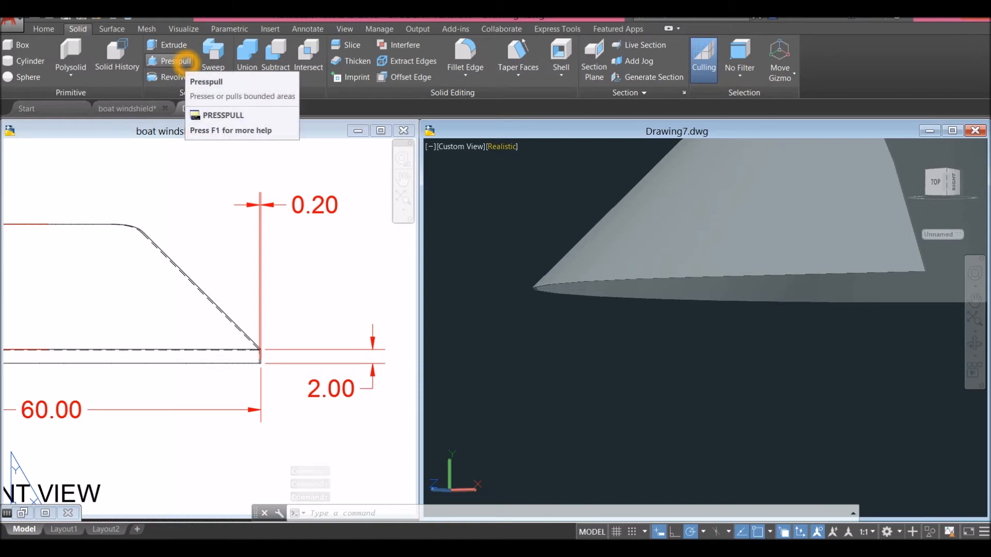
click(176, 61)
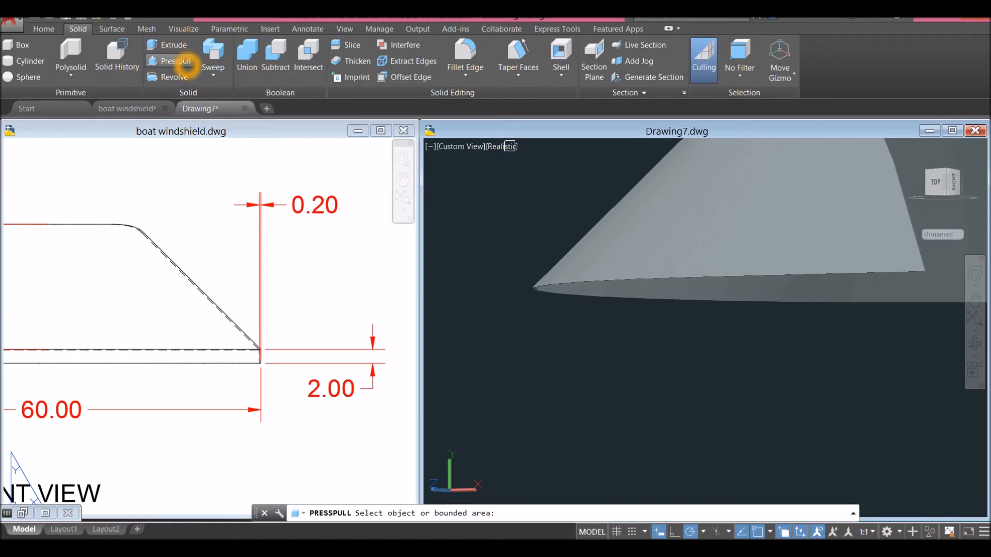
click(536, 291)
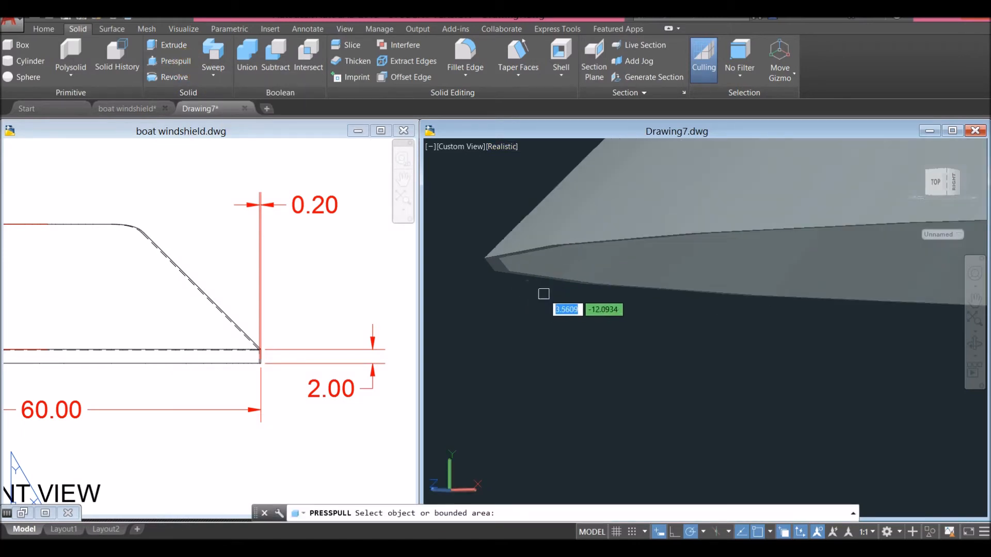
shift+middle_drag(533, 290, 555, 259)
click(517, 259)
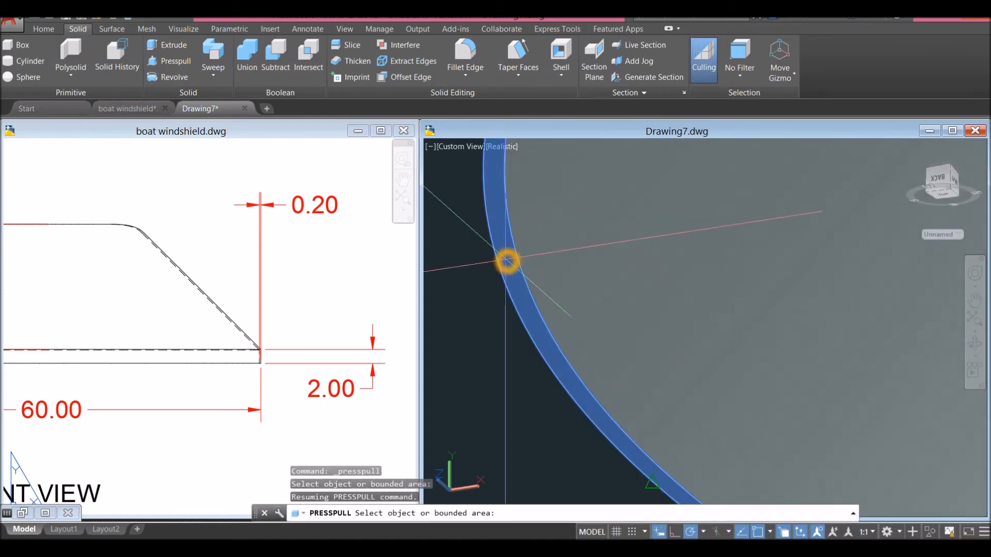
click(506, 260)
scroll(515, 300, down, 4)
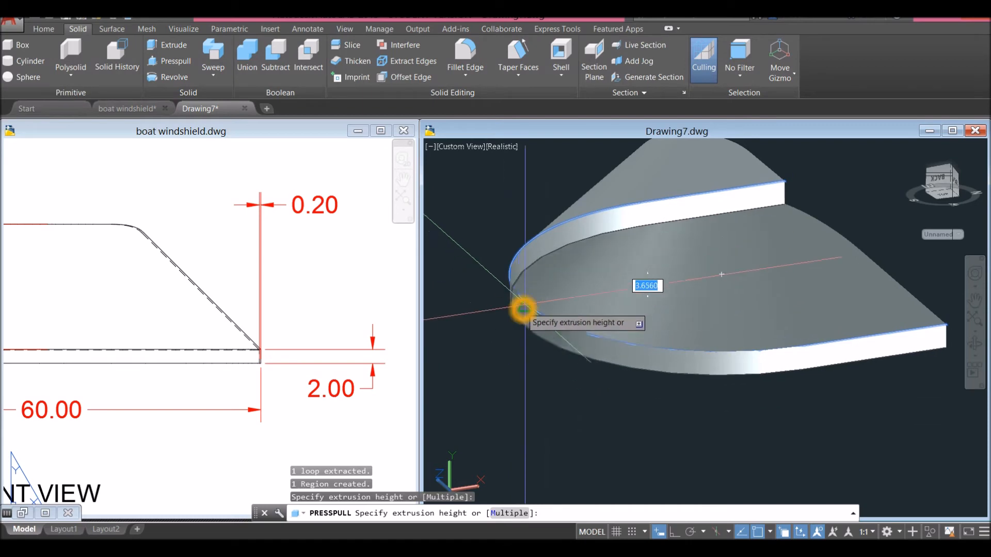
click(529, 363)
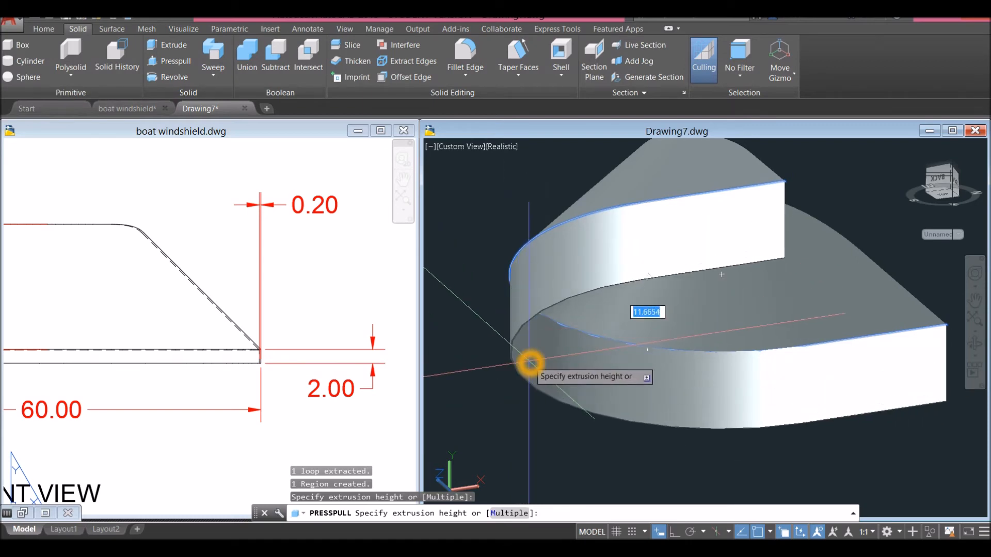
key(Return)
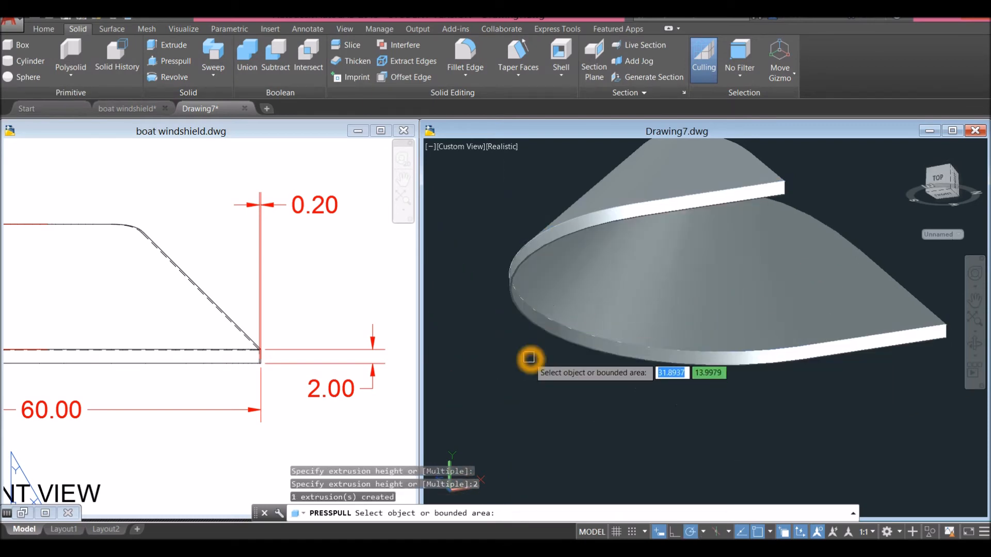
key(Return)
shift+middle_drag(537, 365, 505, 404)
click(527, 312)
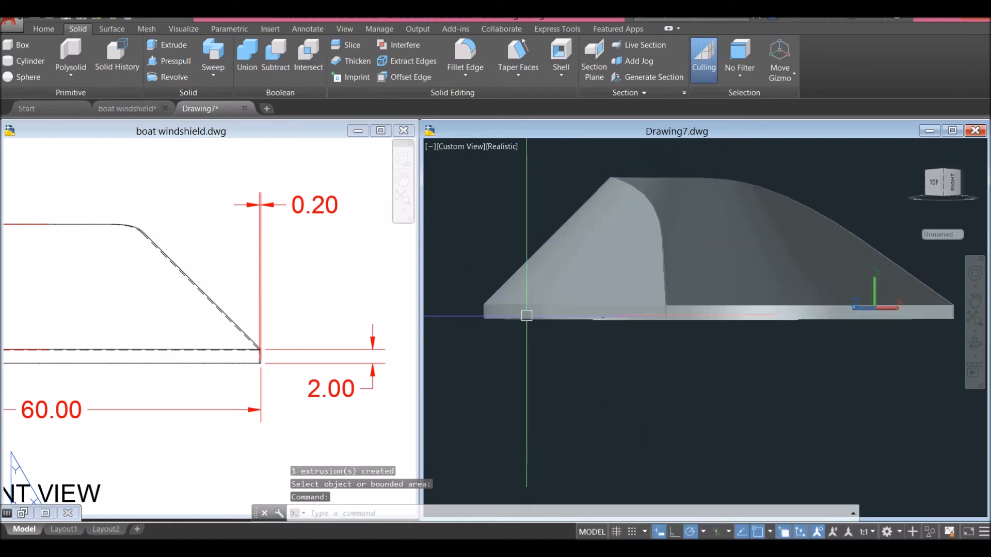
Step: Set the model view to Front so the windshield is seen straight on
key(Escape)
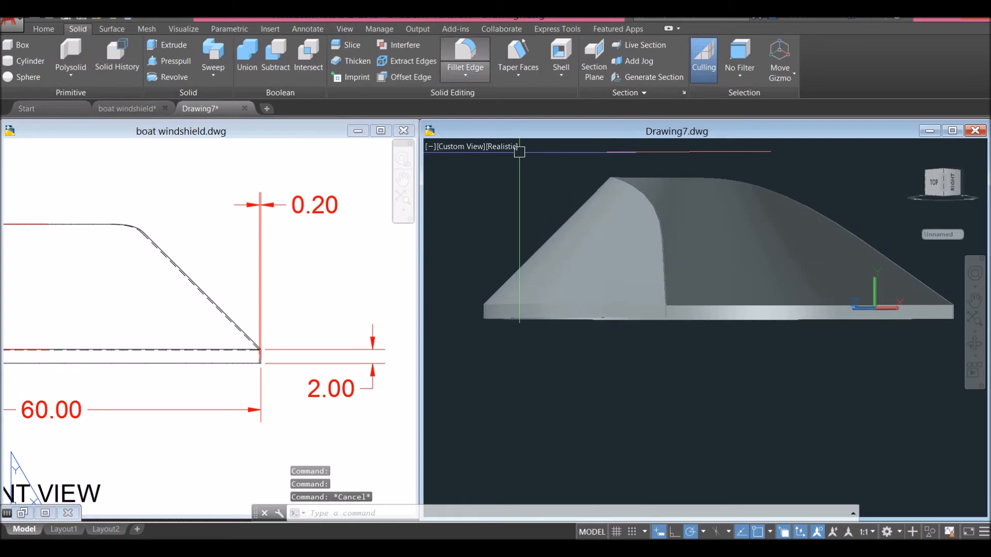
click(461, 147)
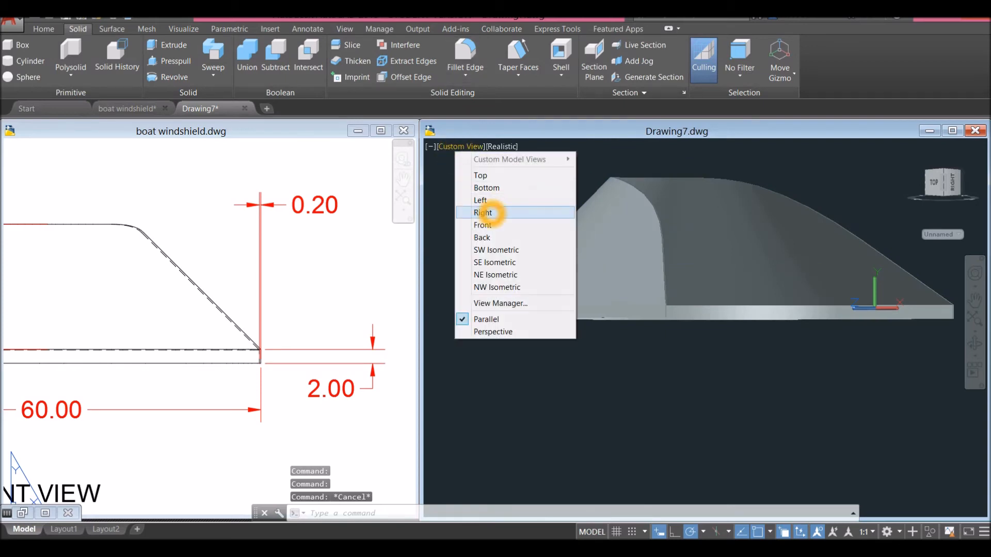
click(480, 225)
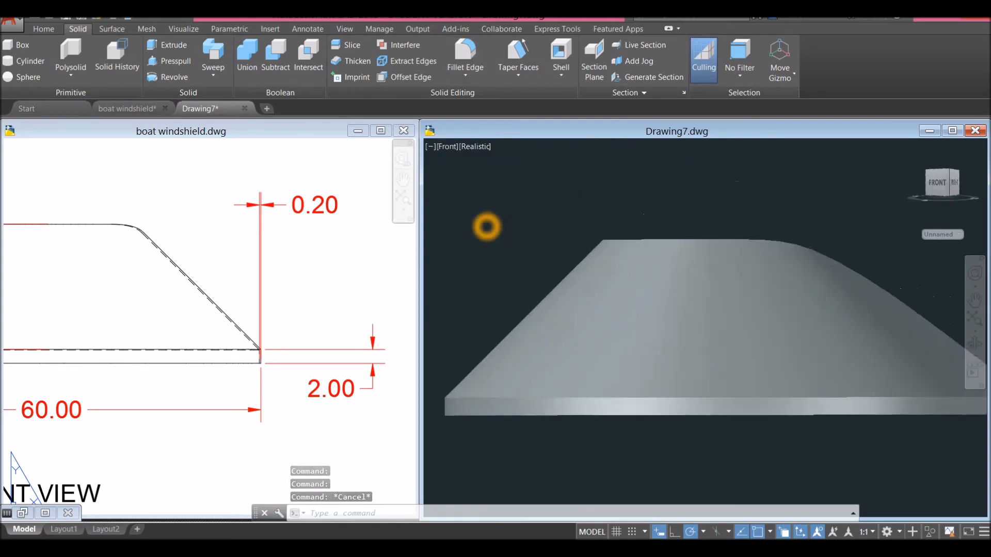
scroll(527, 217, down, 4)
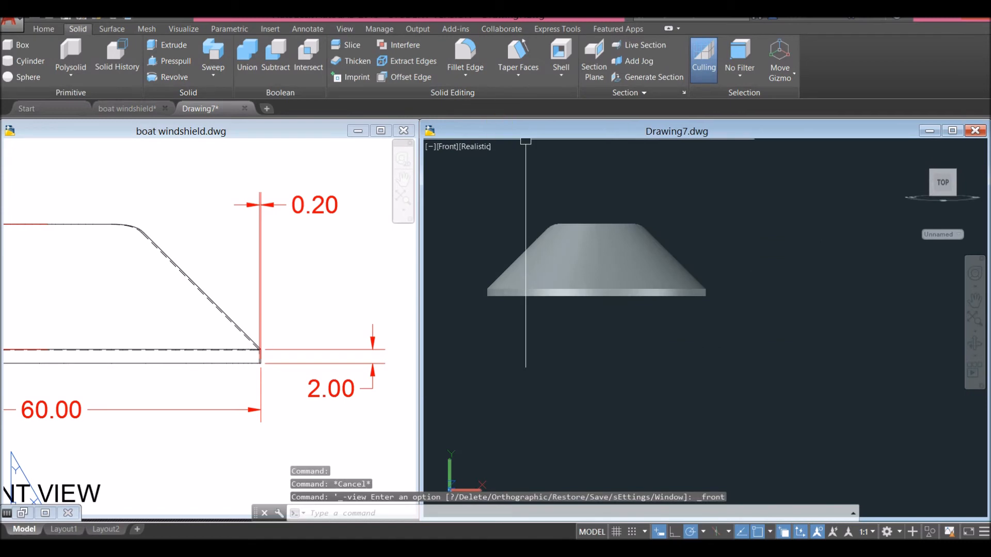
click(568, 233)
key(Escape)
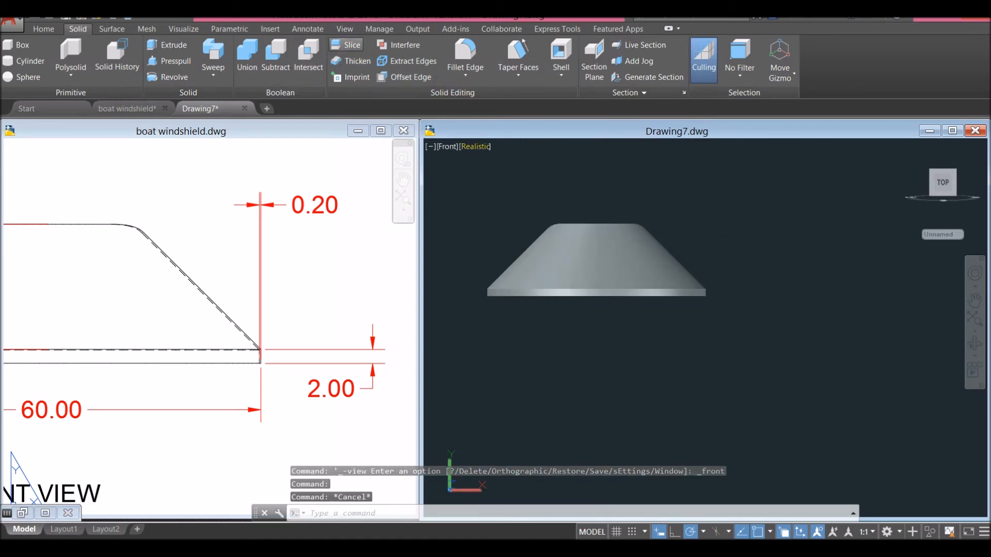
Step: Start a Slice on the solid and place the plane's first point at the corner where the sloping side meets the base strip
click(352, 45)
click(583, 245)
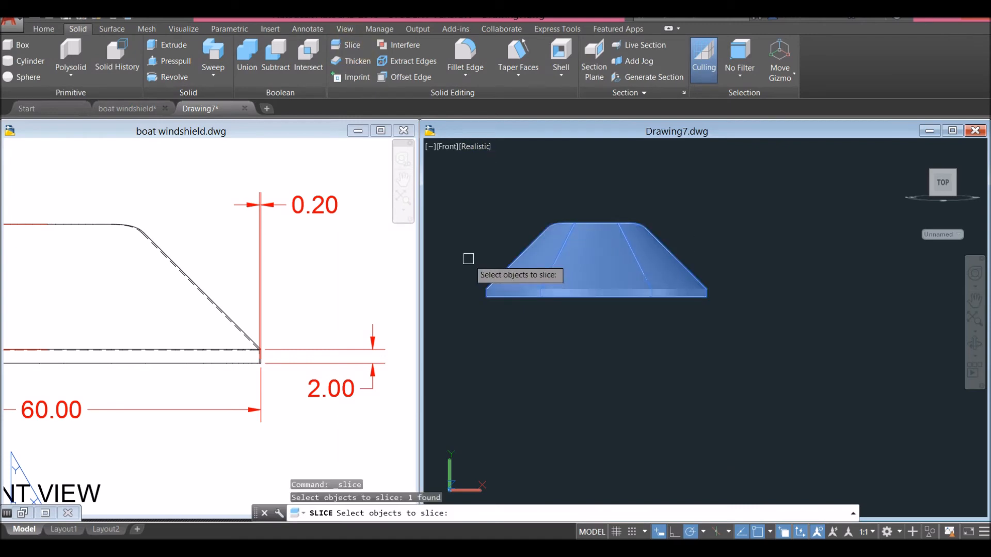
key(Return)
scroll(721, 296, up, 4)
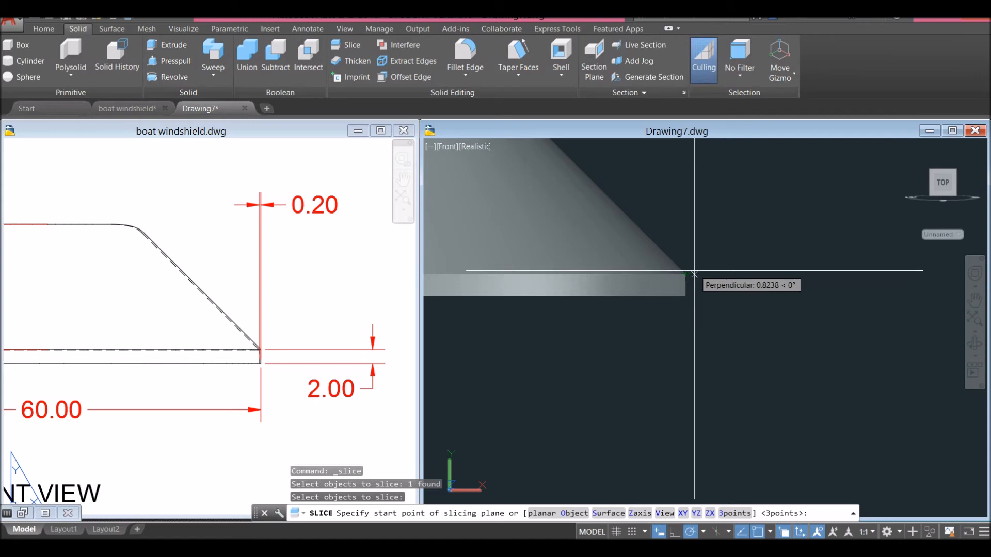
scroll(694, 271, up, 5)
click(658, 286)
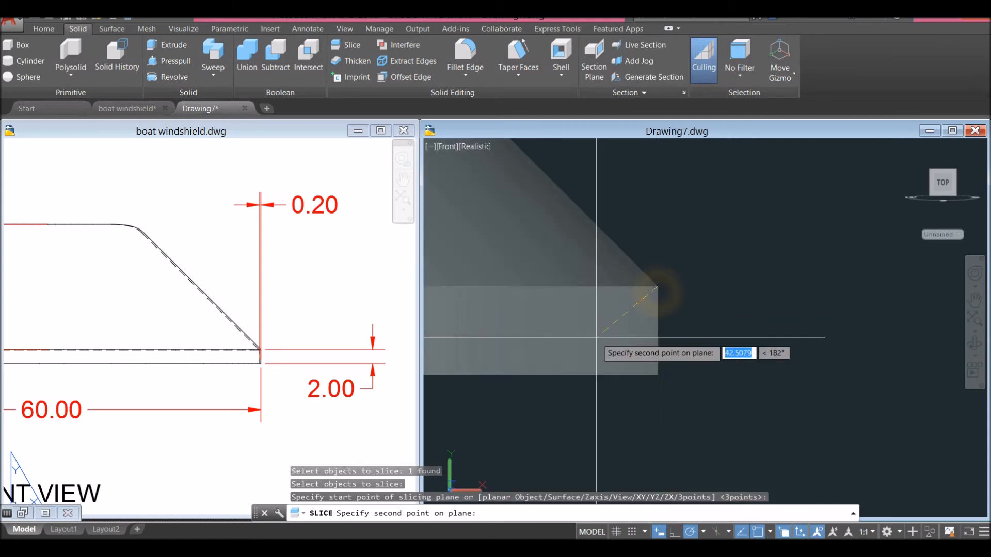
Step: Finish the slice with a horizontal plane along the top of the base strip and keep both sides
scroll(597, 337, down, 4)
middle_drag(597, 337, 880, 289)
scroll(852, 287, down, 3)
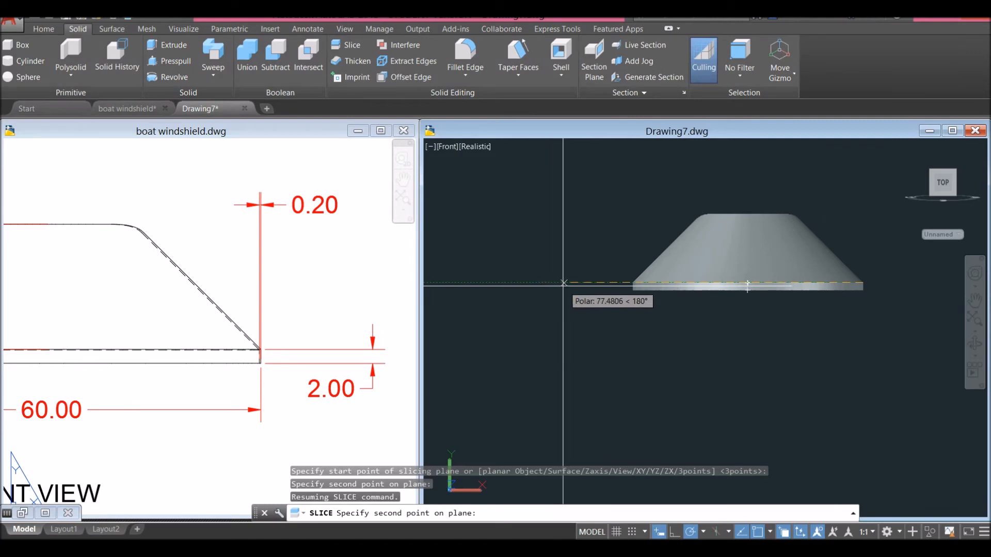
click(535, 284)
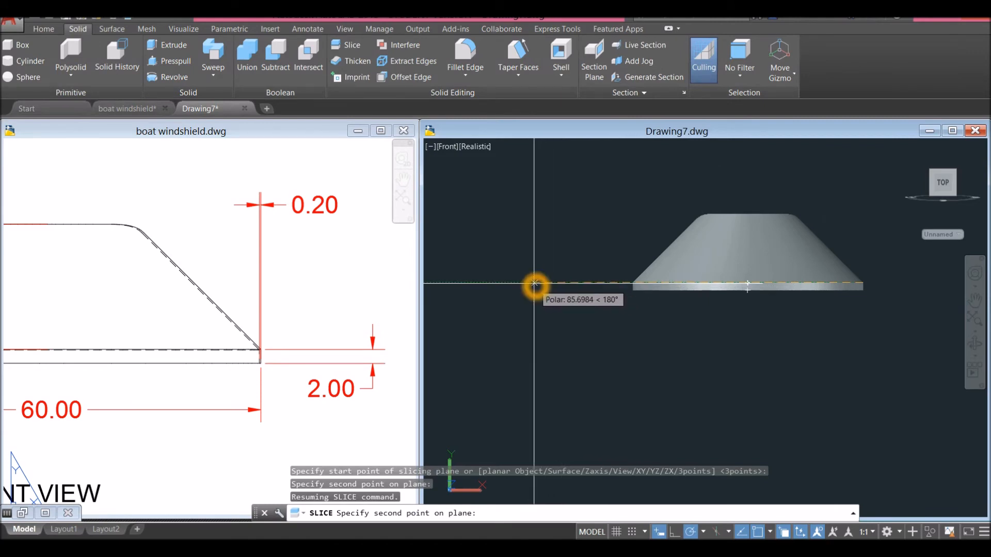
click(534, 284)
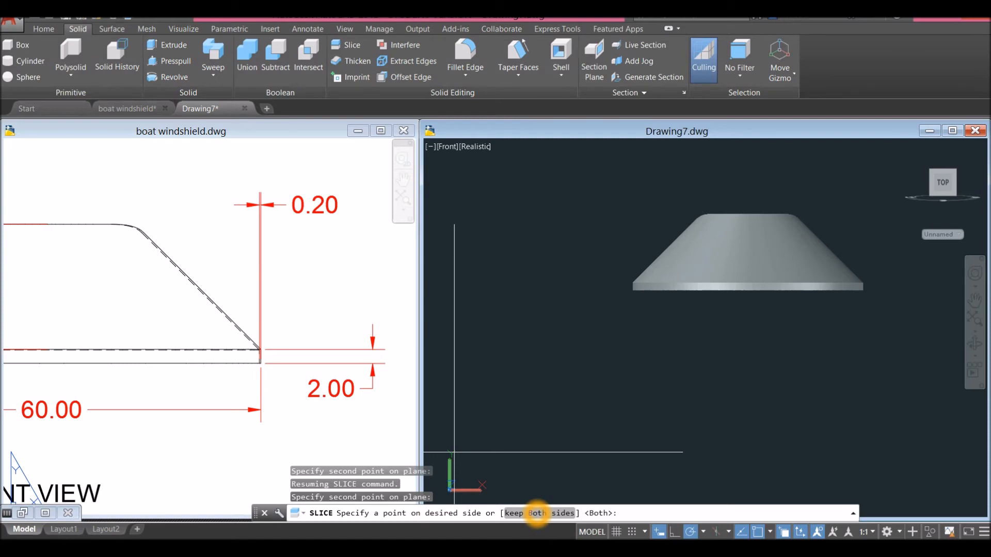
click(537, 513)
Step: Select the base strip and the upper windshield body in turn to check whether they are separate solids
scroll(661, 285, up, 4)
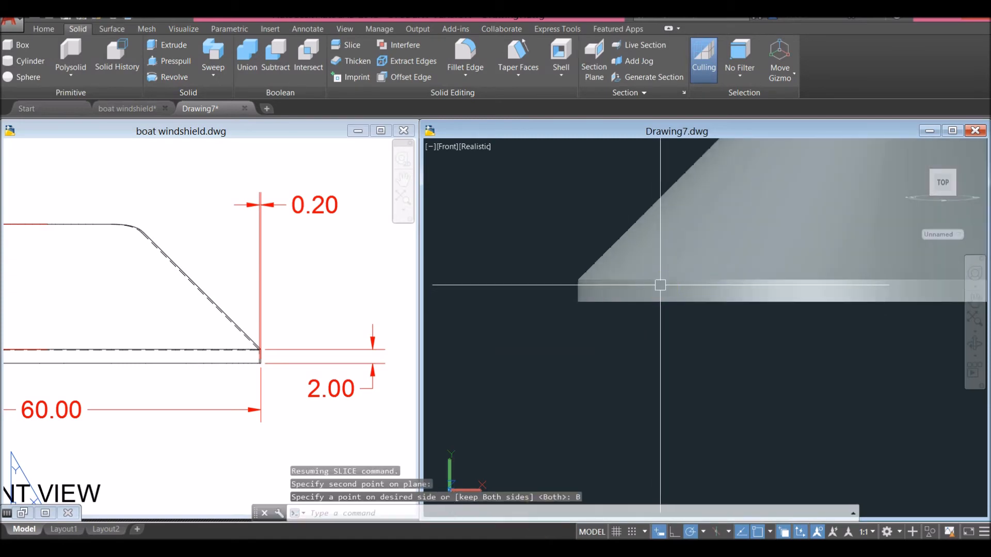
click(650, 300)
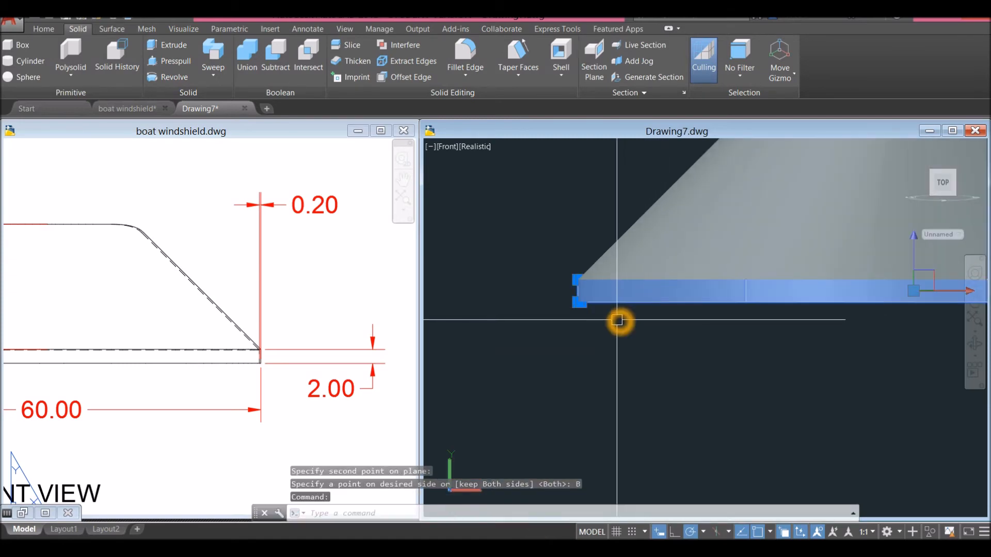
key(Escape)
click(628, 261)
key(Escape)
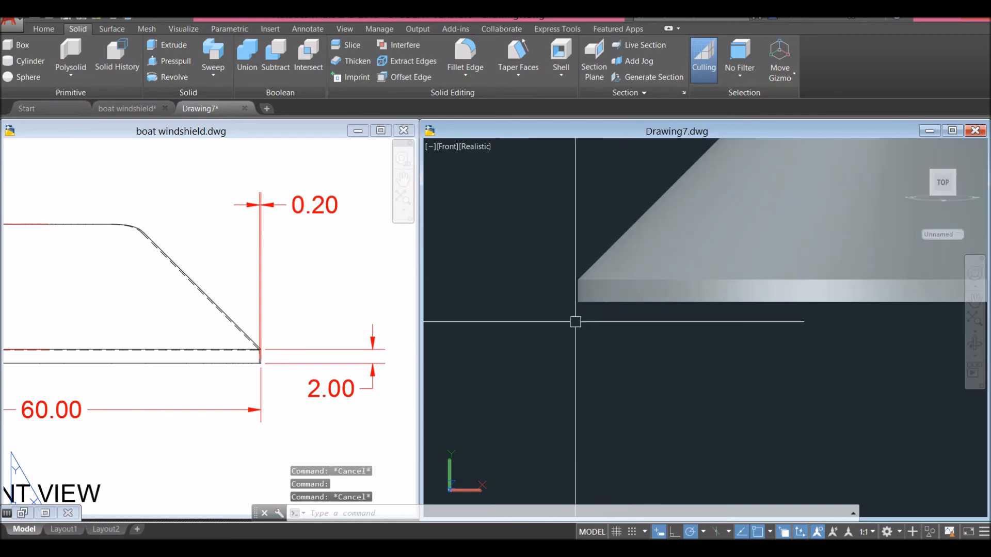
Step: Minimize the boat windshield reference drawing and maximize the model's drawing window
scroll(572, 327, down, 8)
shift+middle_drag(708, 263, 683, 332)
shift+middle_drag(684, 333, 677, 351)
shift+middle_drag(877, 320, 495, 379)
click(358, 131)
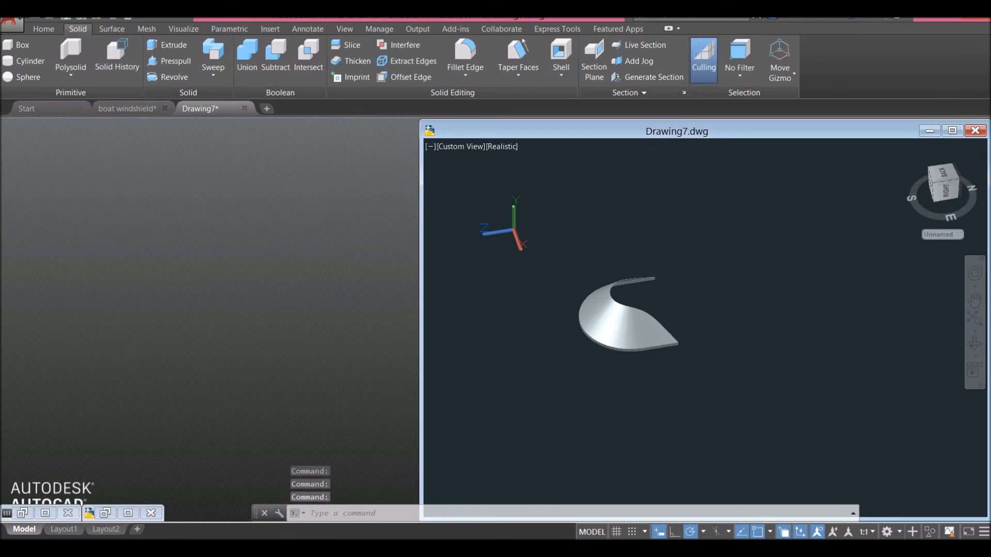
click(952, 130)
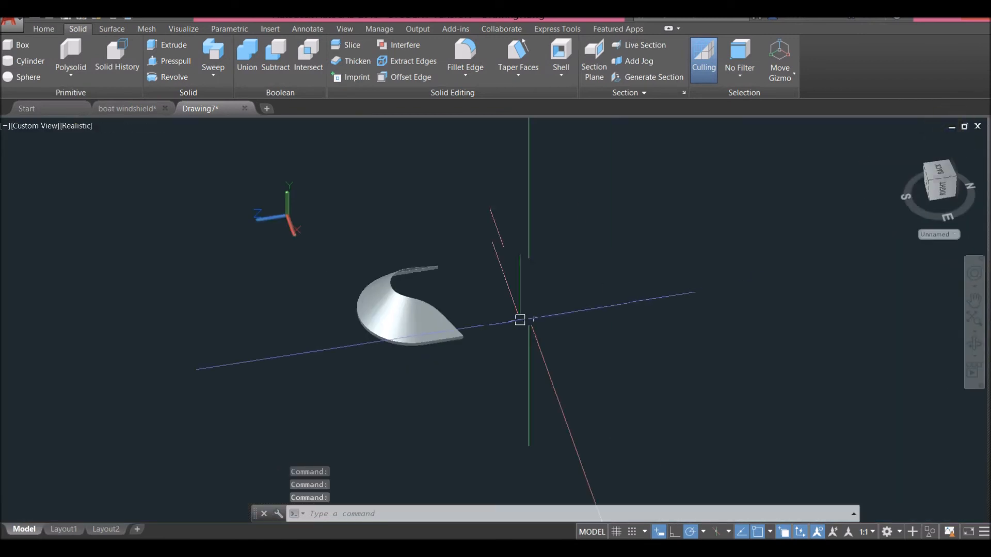
Step: Open the Materials Browser and add the Foil Gold metal material to the document
scroll(521, 321, up, 6)
scroll(604, 260, down, 3)
middle_drag(633, 293, 591, 347)
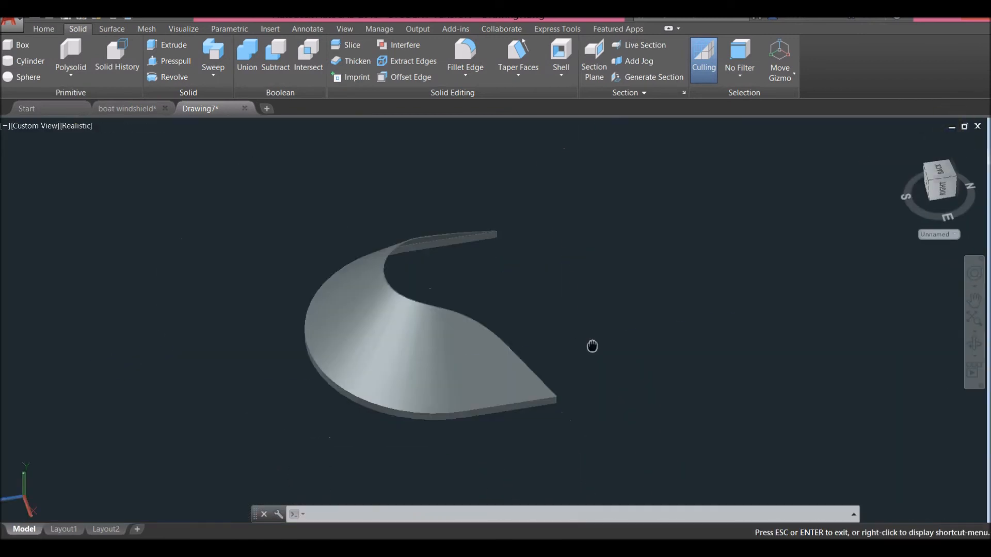
scroll(599, 332, up, 2)
text(MA)
key(Down)
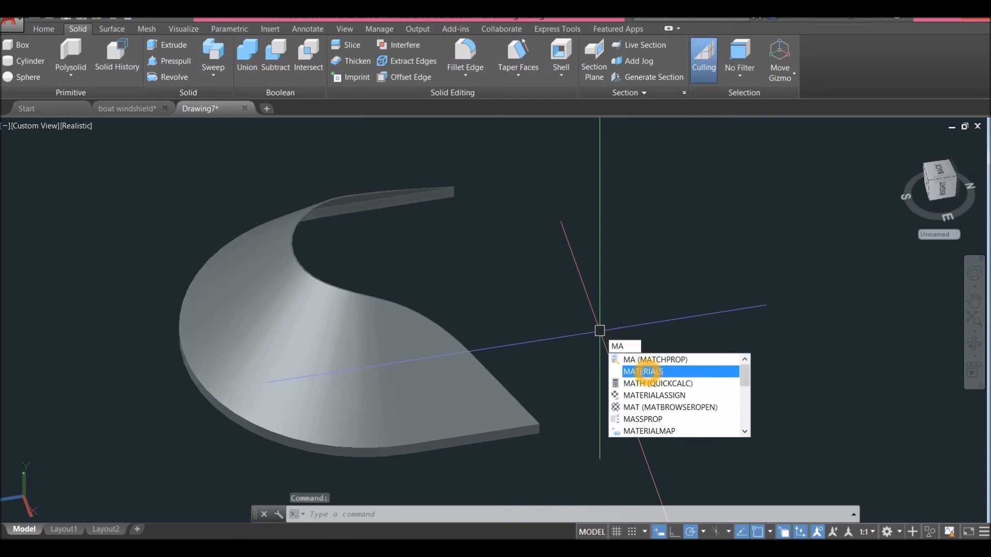
click(647, 372)
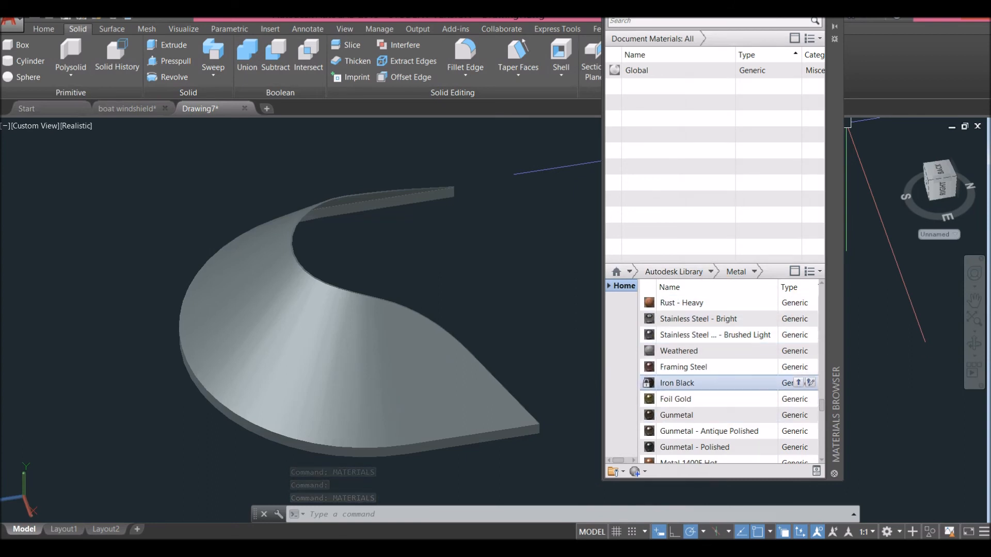
click(700, 398)
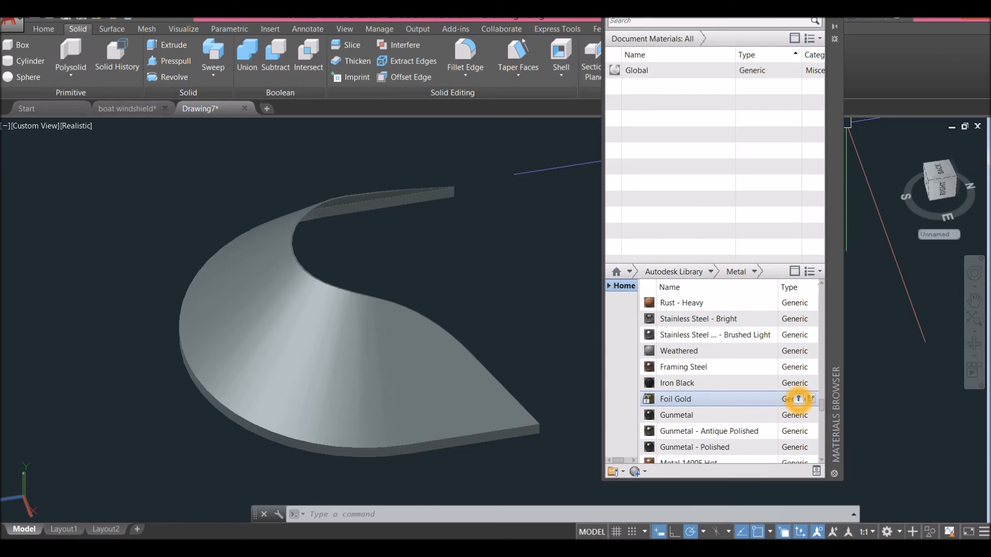
click(798, 399)
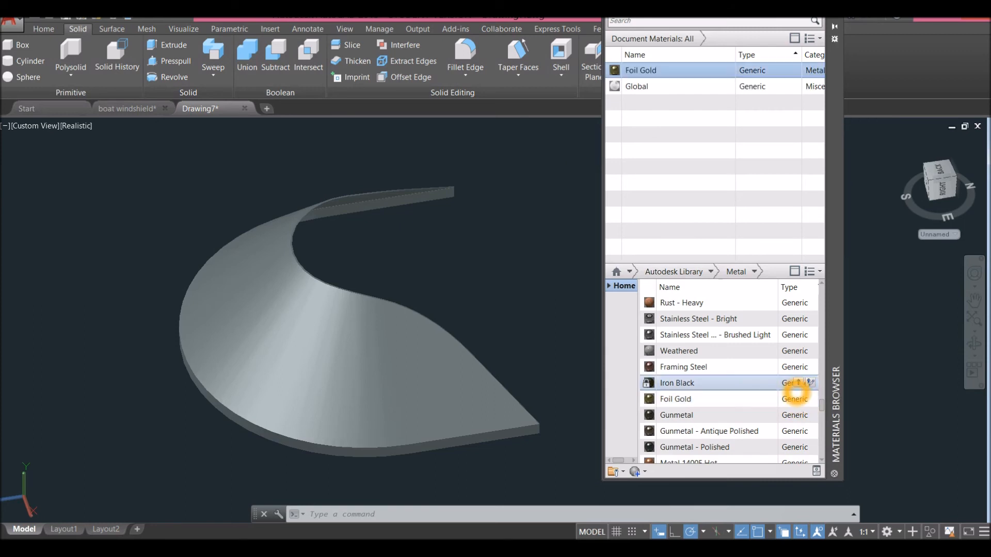
Step: Add the Tinted - Blue-Green material from the library's Glass category to the document
click(711, 272)
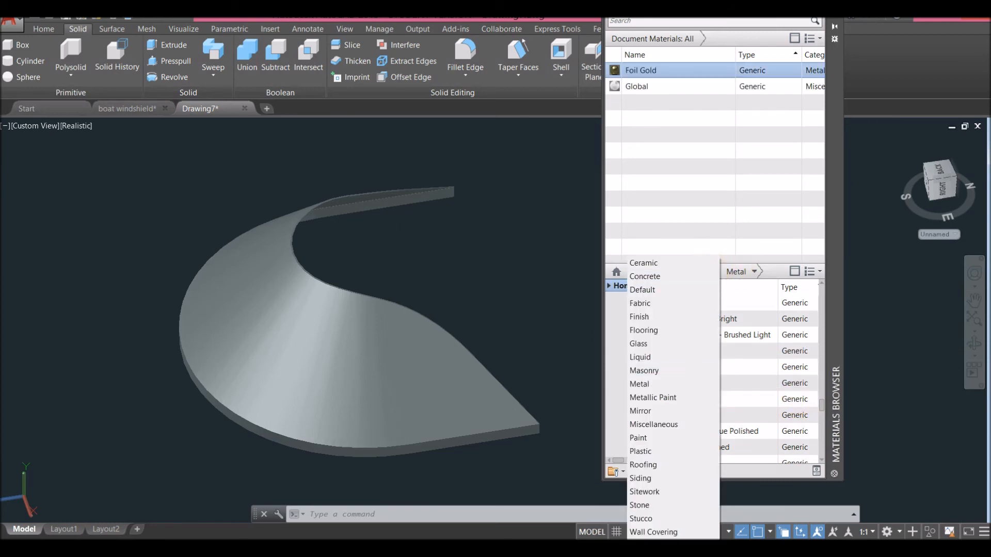
click(616, 330)
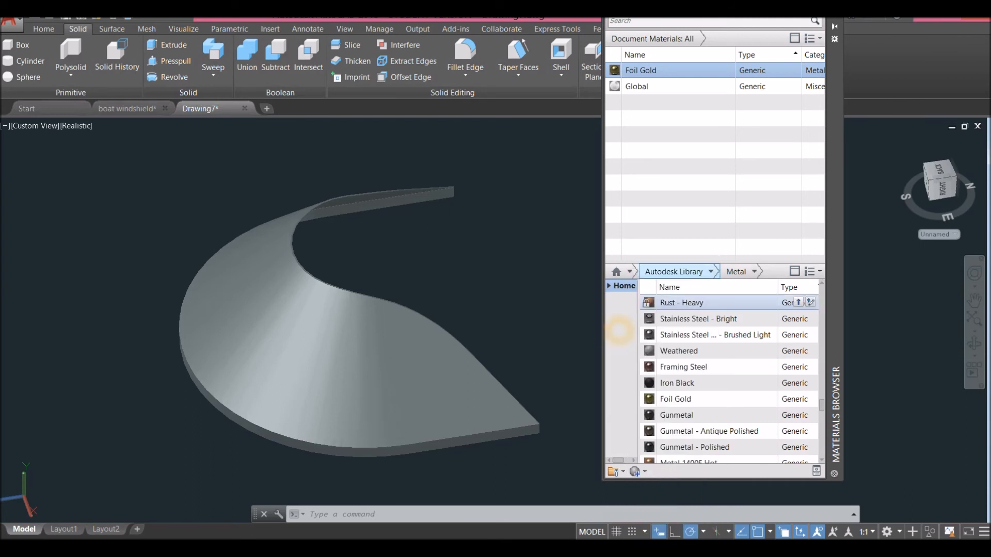
click(712, 274)
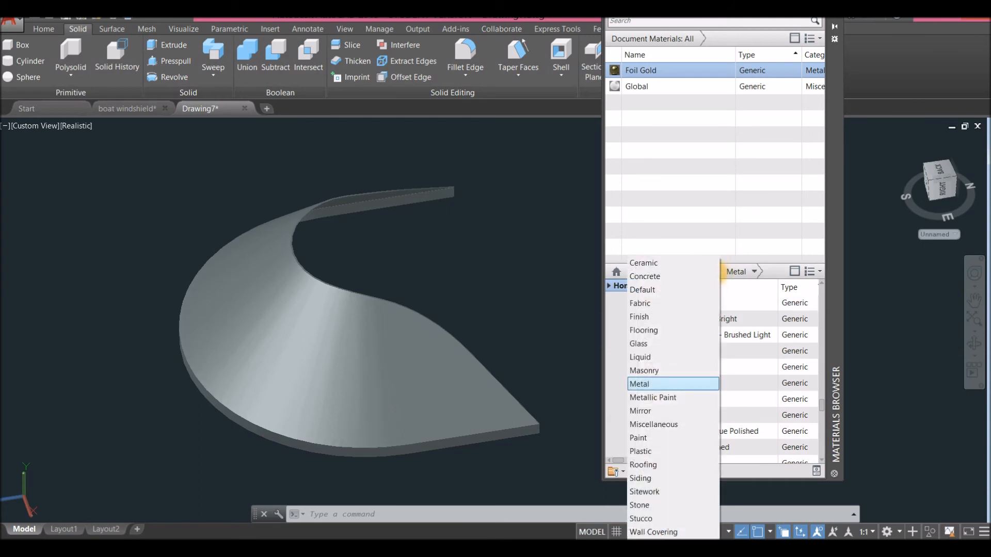
click(652, 342)
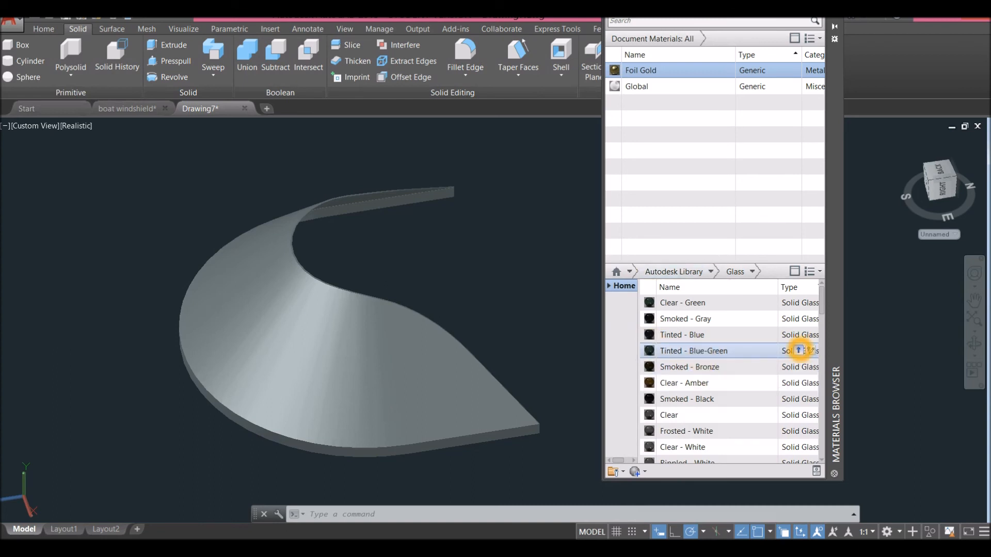
click(798, 350)
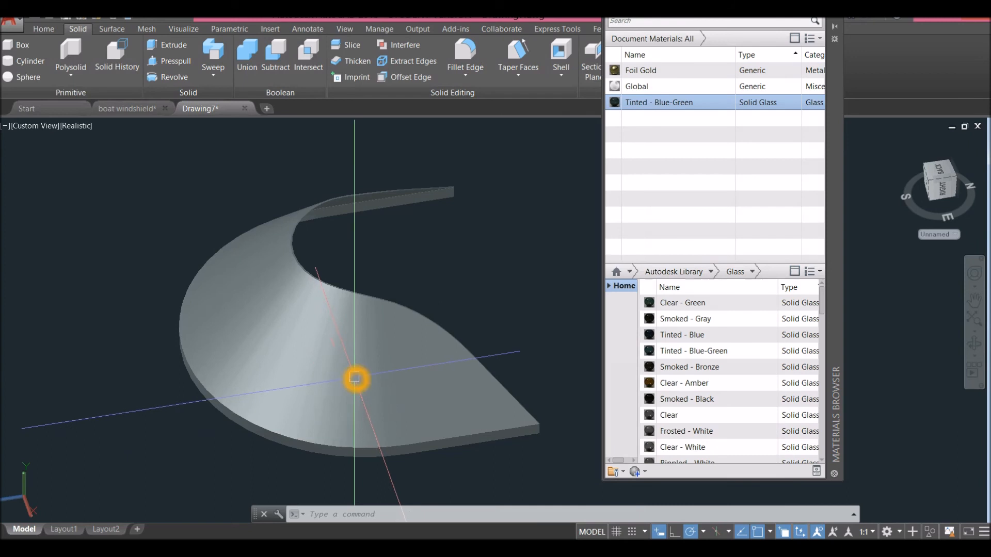
Step: Assign Tinted - Blue-Green to the upper windshield body and Foil Gold to the base strip
click(354, 377)
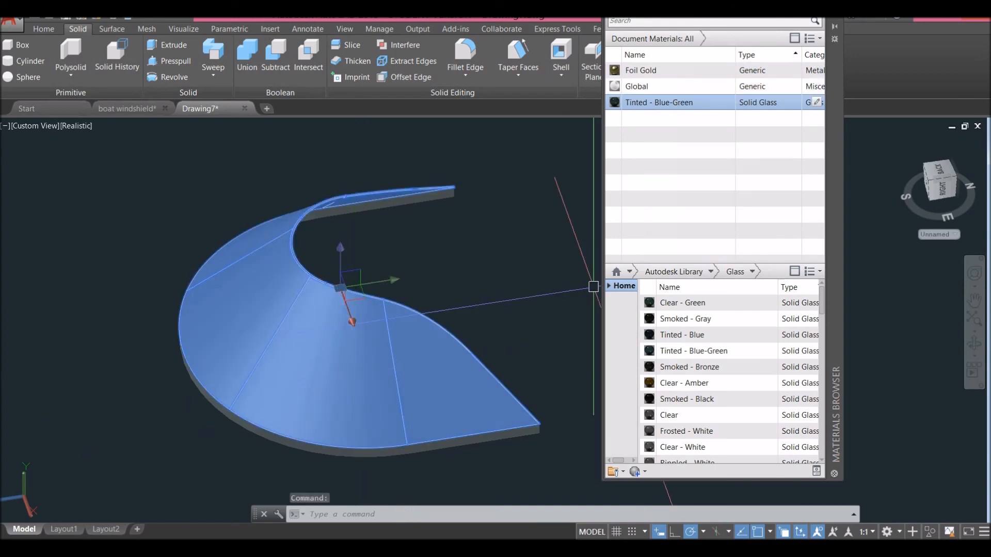
click(697, 101)
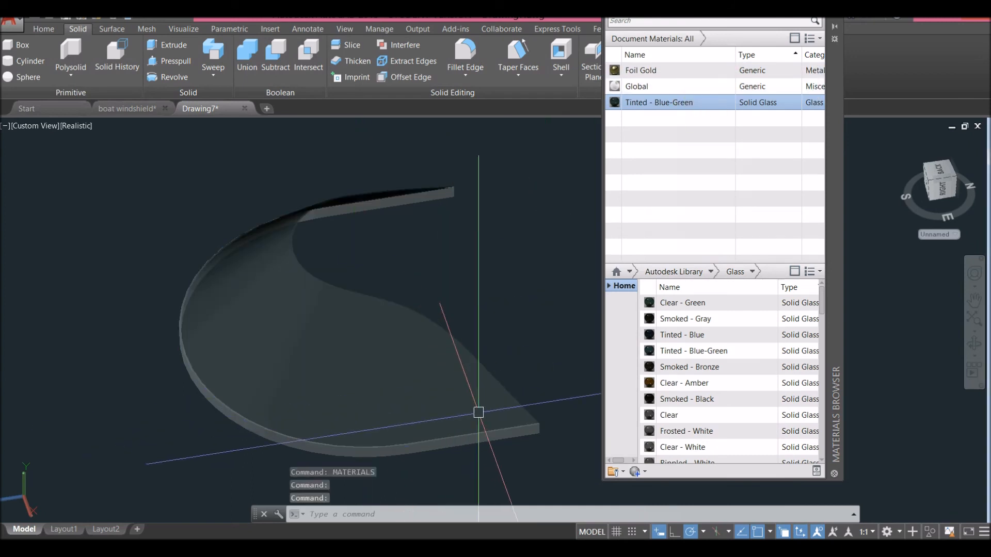
click(485, 442)
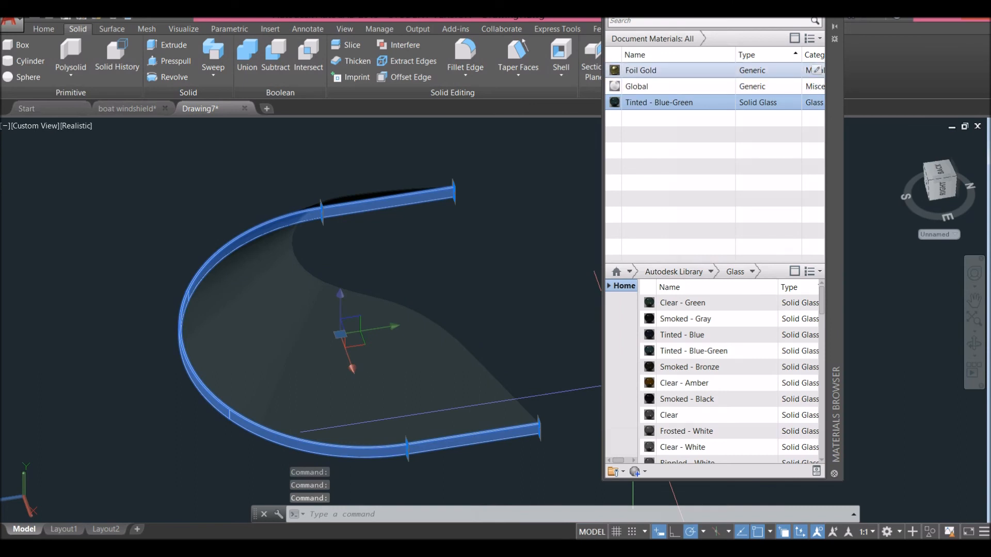
click(681, 70)
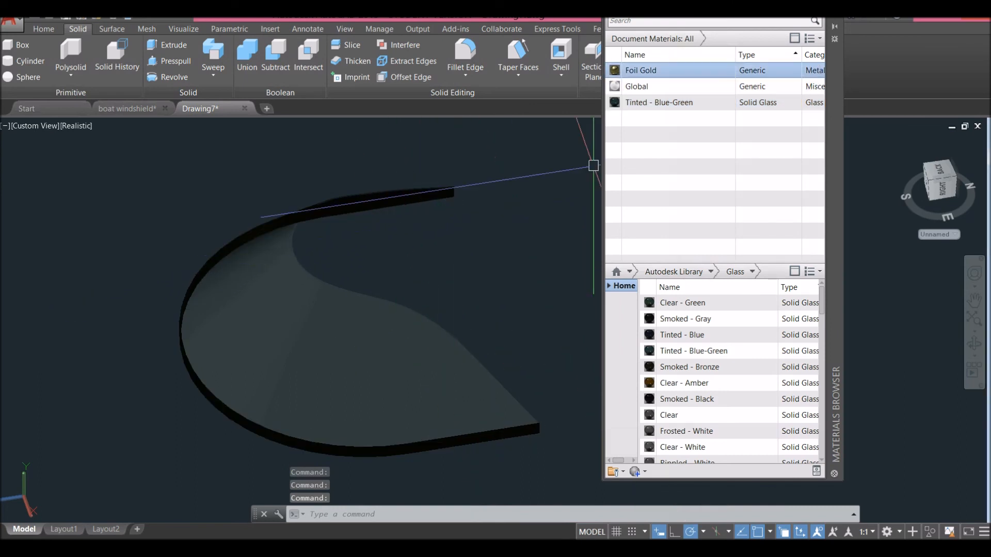
Step: Brighten the scene by setting the lighting exposure to 8.70
shift+middle_drag(515, 192, 487, 211)
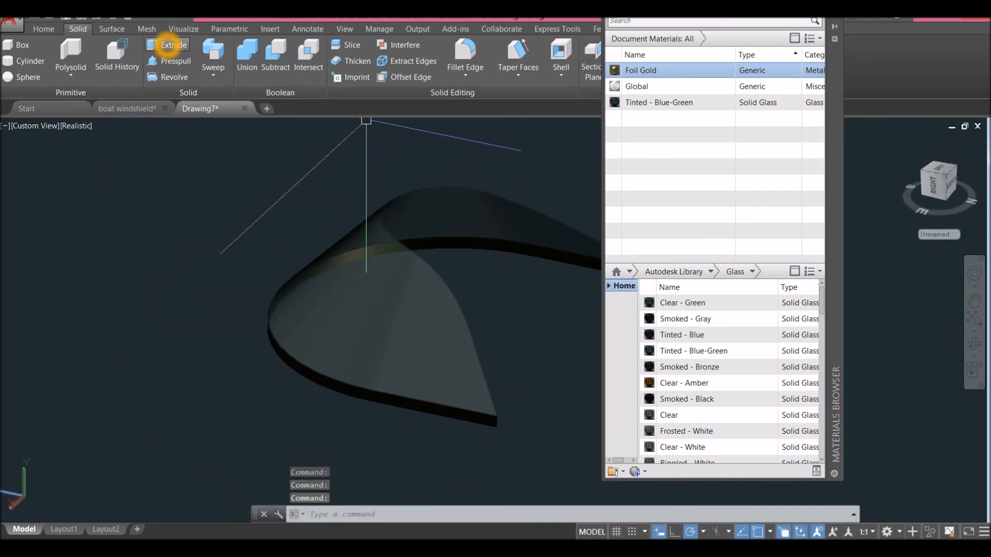
click(184, 29)
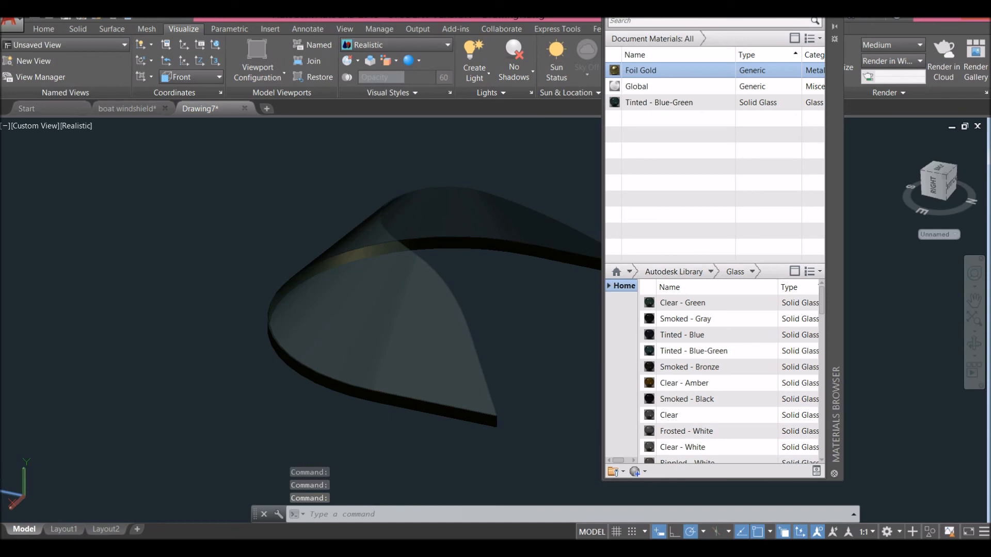
click(493, 93)
mouse_move(508, 123)
mouse_down()
mouse_move(493, 123)
mouse_move(504, 123)
mouse_move(502, 140)
mouse_up()
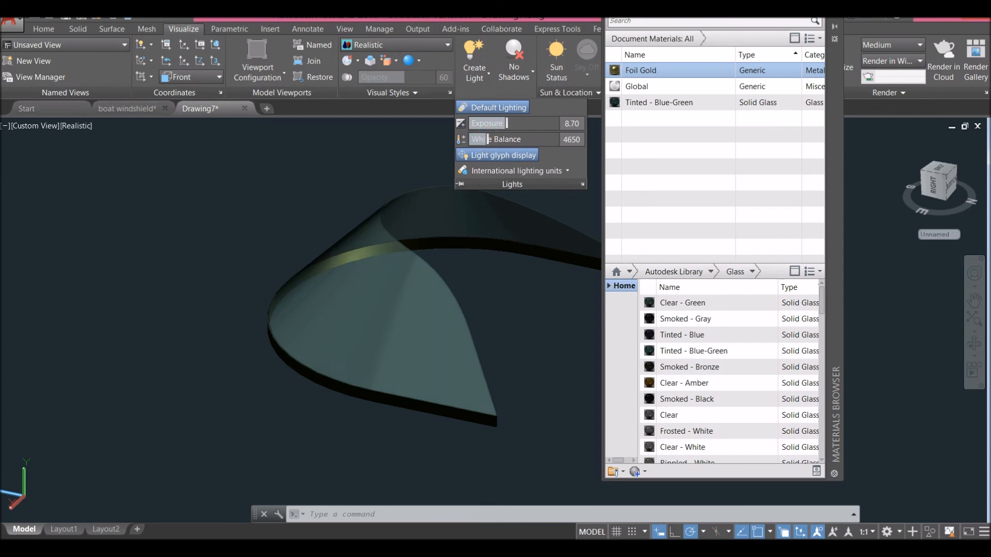
shift+middle_drag(370, 277, 408, 260)
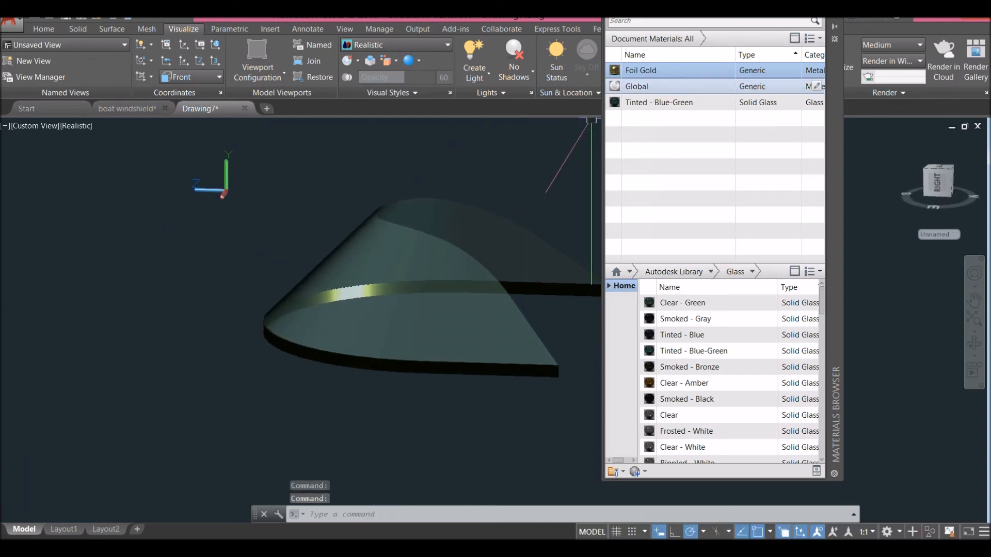
Step: Edit the Foil Gold material and change its color to the darker gold RGB 130,114,48
click(816, 72)
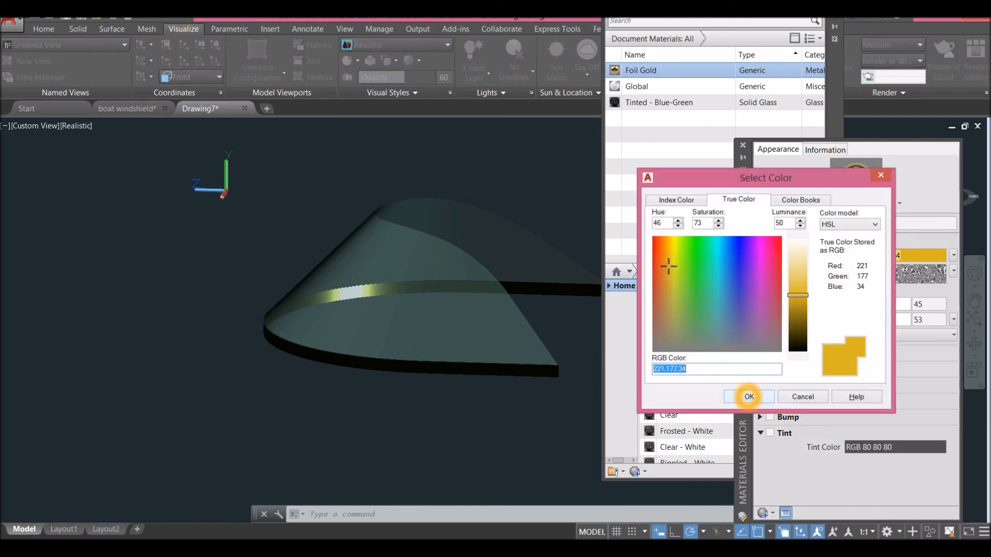
click(670, 298)
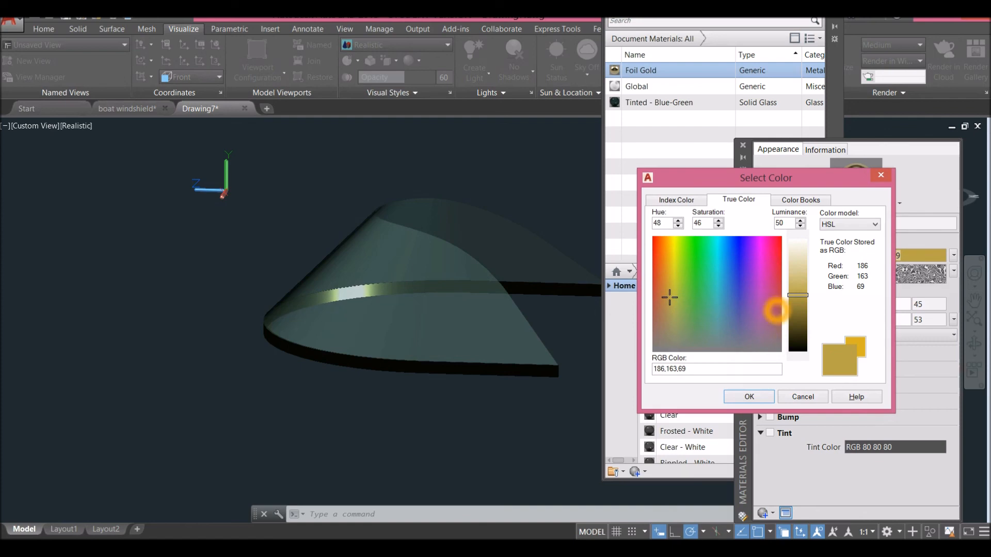
click(797, 307)
click(797, 307)
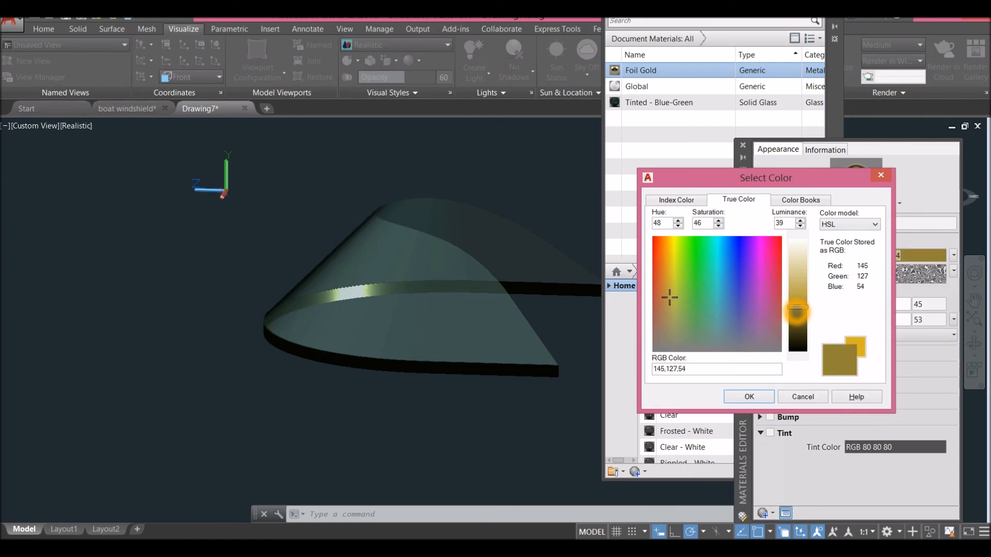
drag(797, 308, 797, 311)
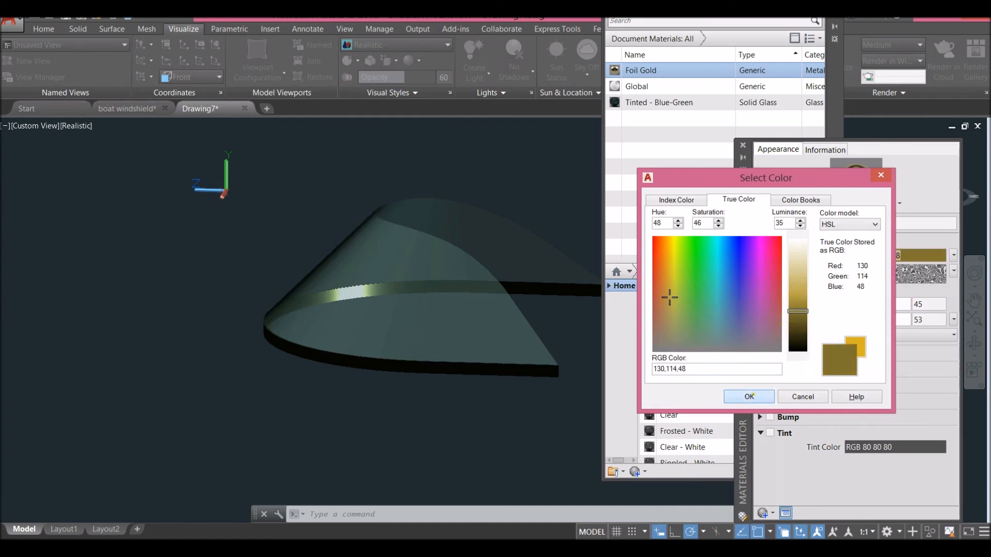
click(749, 397)
Step: Close the material editor and browser and view the finished windshield from an angle
click(742, 145)
click(835, 14)
shift+middle_drag(704, 169, 750, 196)
scroll(568, 254, up, 2)
click(584, 238)
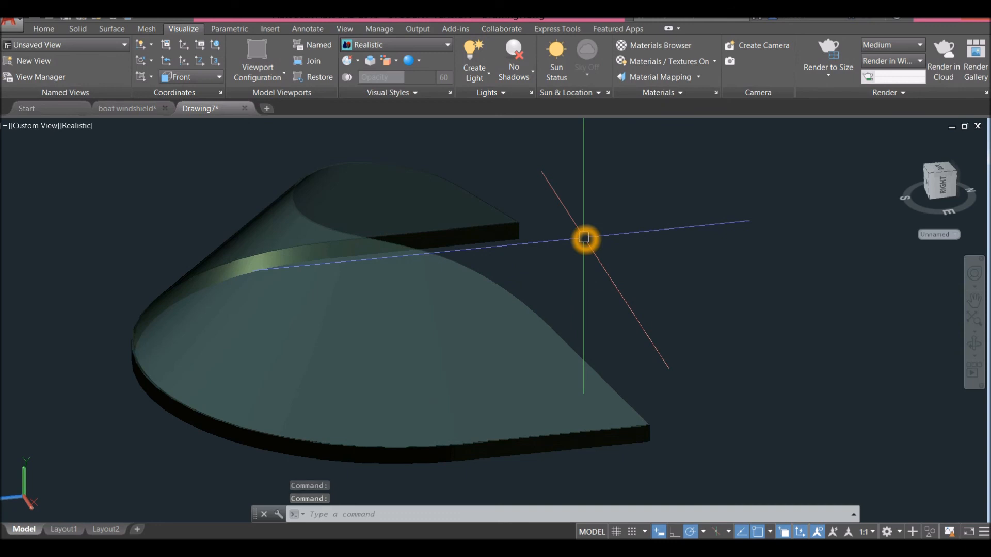